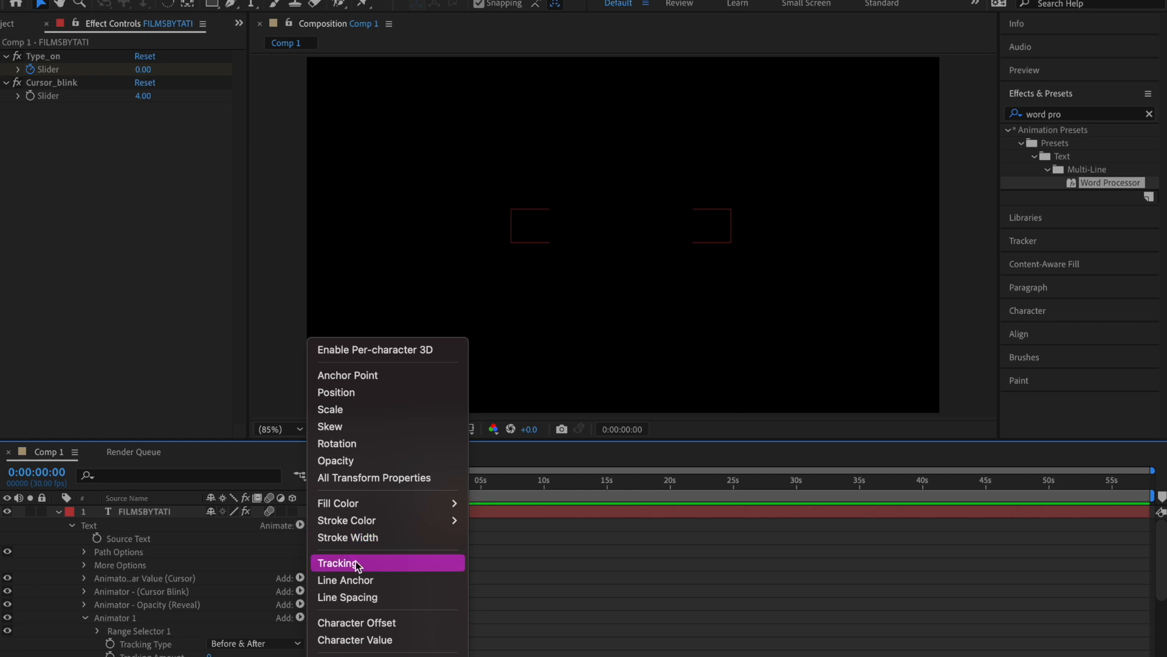
Step: Add a Tracking animator to the FILMSBYTATI text and keyframe Tracking Amount from 0 at the start to 9 at 0:00:05:20
{"action": "left_click", "coordinate": [365, 563]}
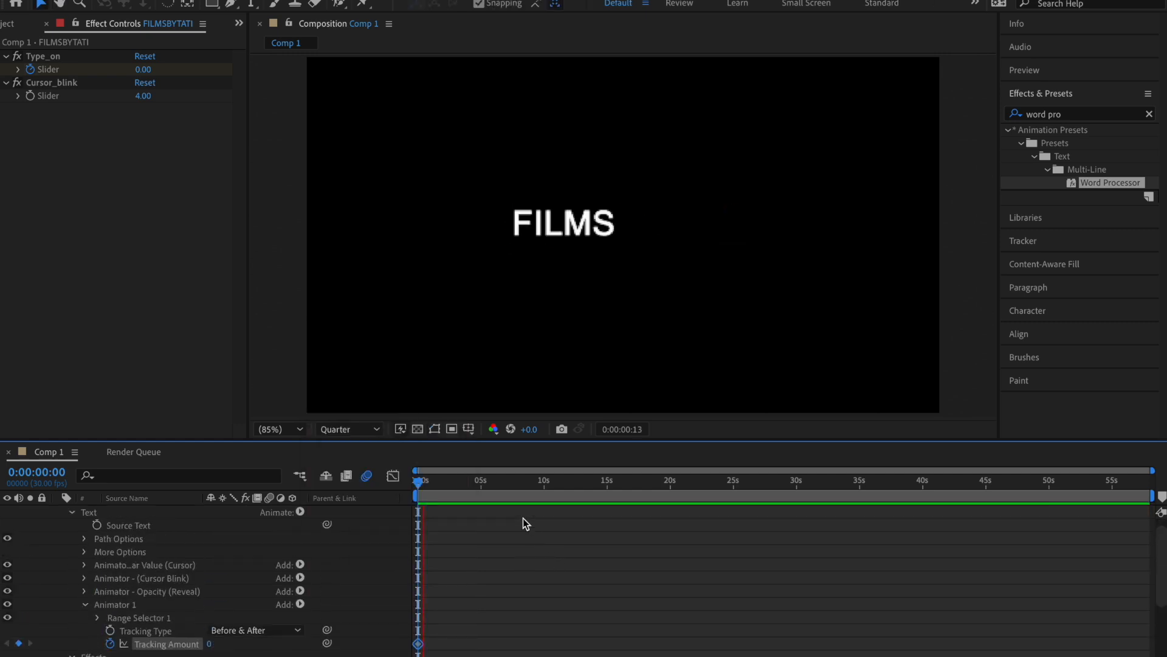
{"action": "left_click_drag", "start_coordinate": [476, 487], "coordinate": [488, 563]}
{"action": "scroll", "coordinate": [489, 563], "scroll_direction": "down", "scroll_amount": 3}
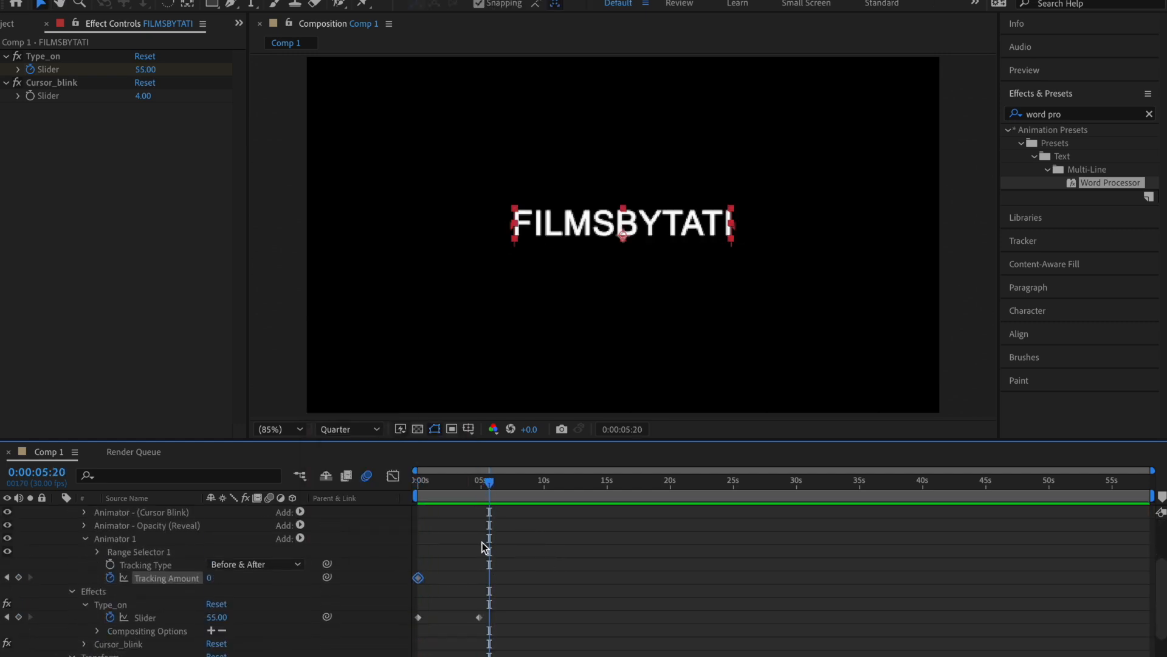
{"action": "left_click", "coordinate": [206, 577]}
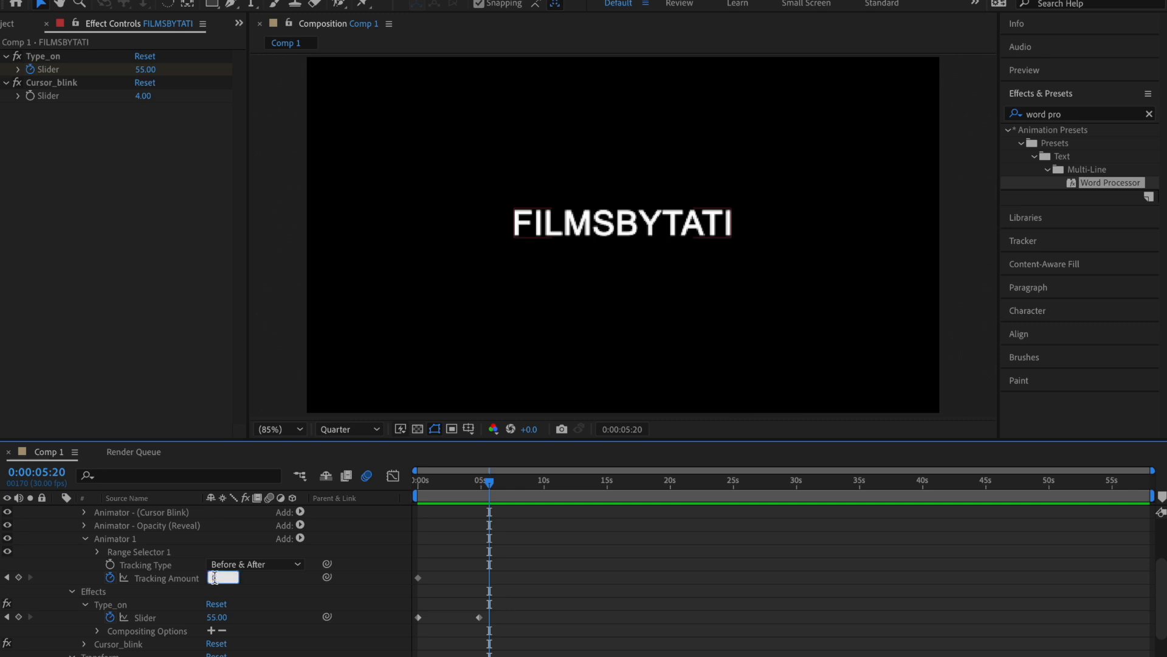
{"action": "type", "text": "9"}
{"action": "key", "text": "Return"}
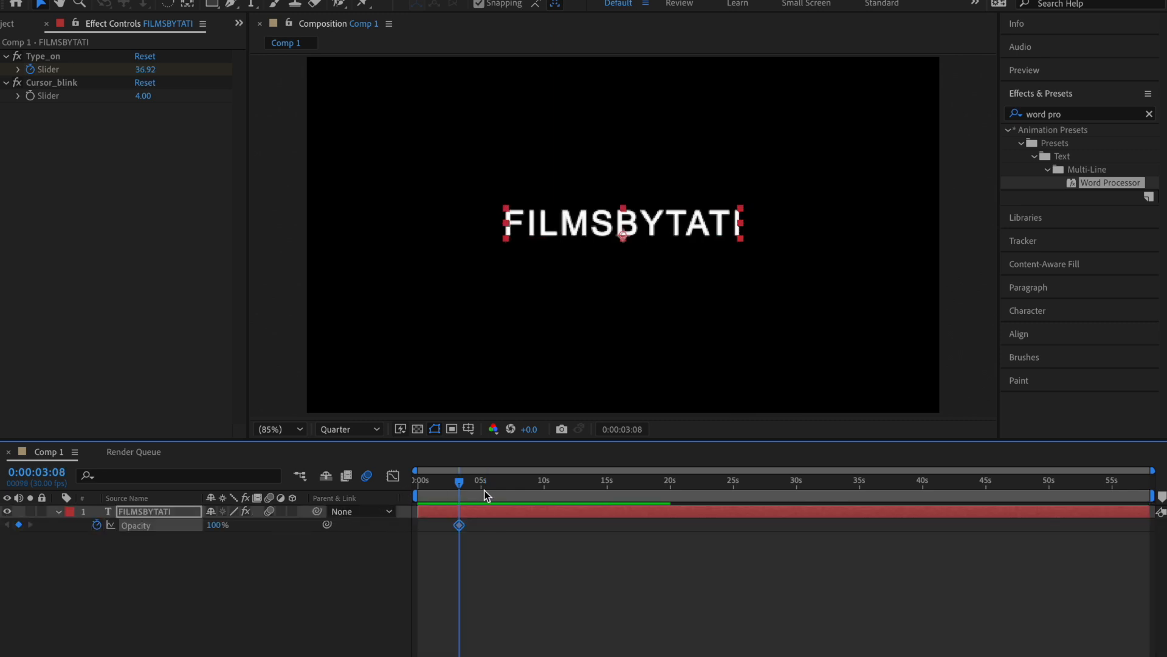
{"action": "left_click_drag", "start_coordinate": [478, 489], "coordinate": [490, 487]}
Step: Find the Signal effect and apply it to the FILMSBYTATI text layer
{"action": "left_click", "coordinate": [1089, 115]}
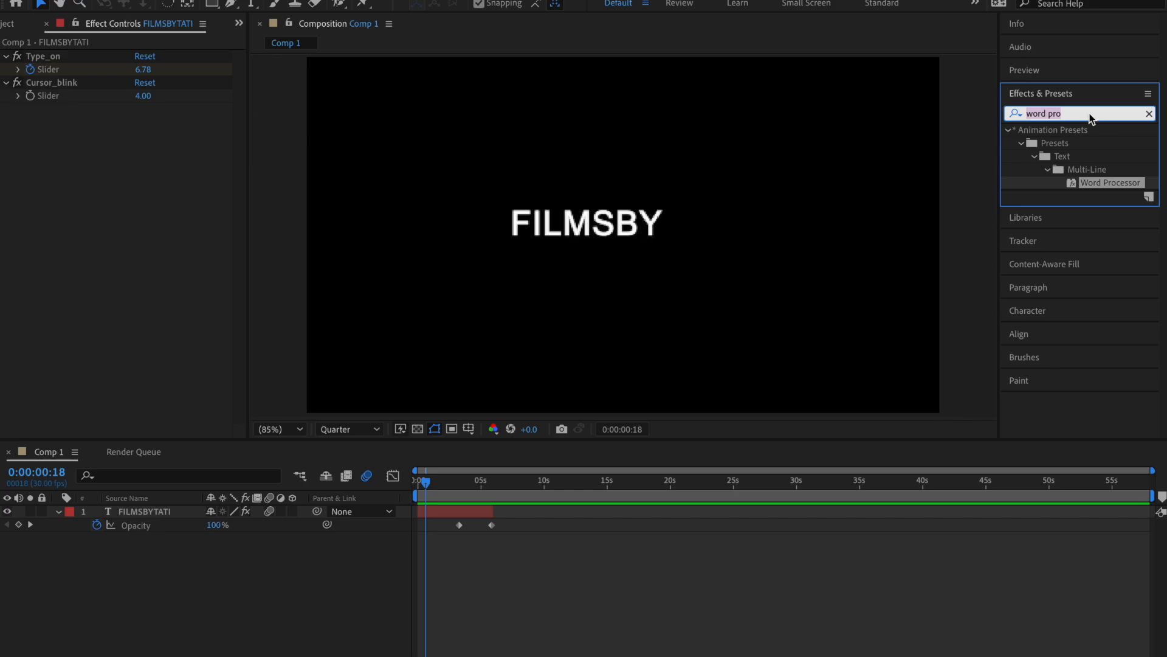
{"action": "type", "text": "signal"}
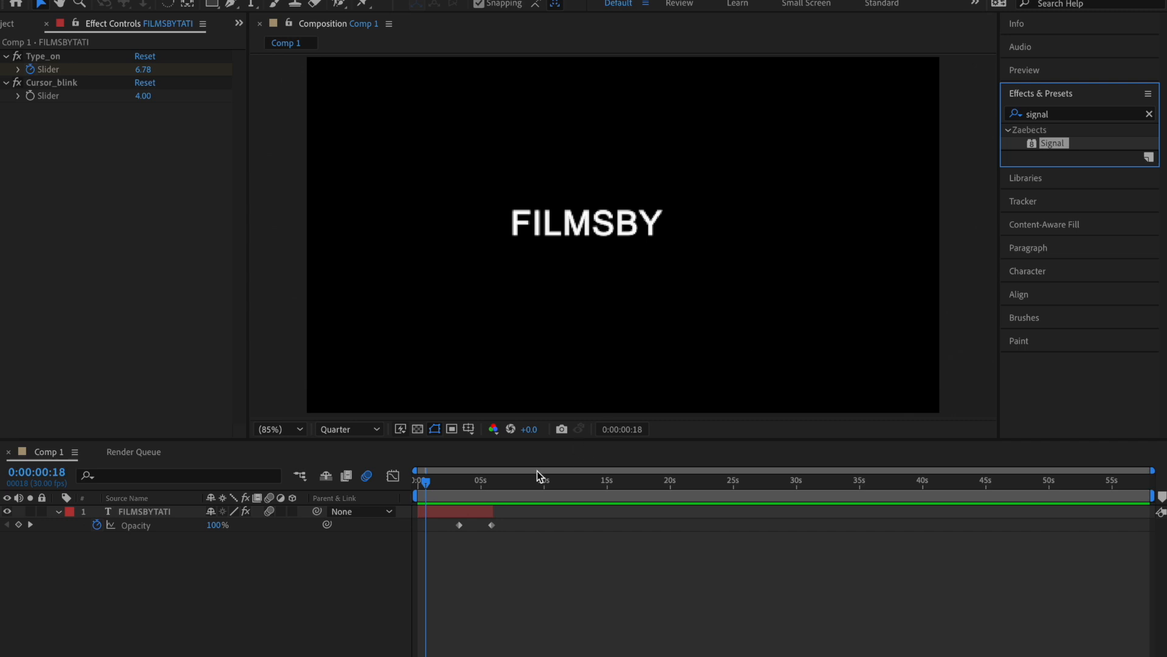
{"action": "left_click", "coordinate": [481, 516]}
{"action": "double_click", "coordinate": [1057, 143]}
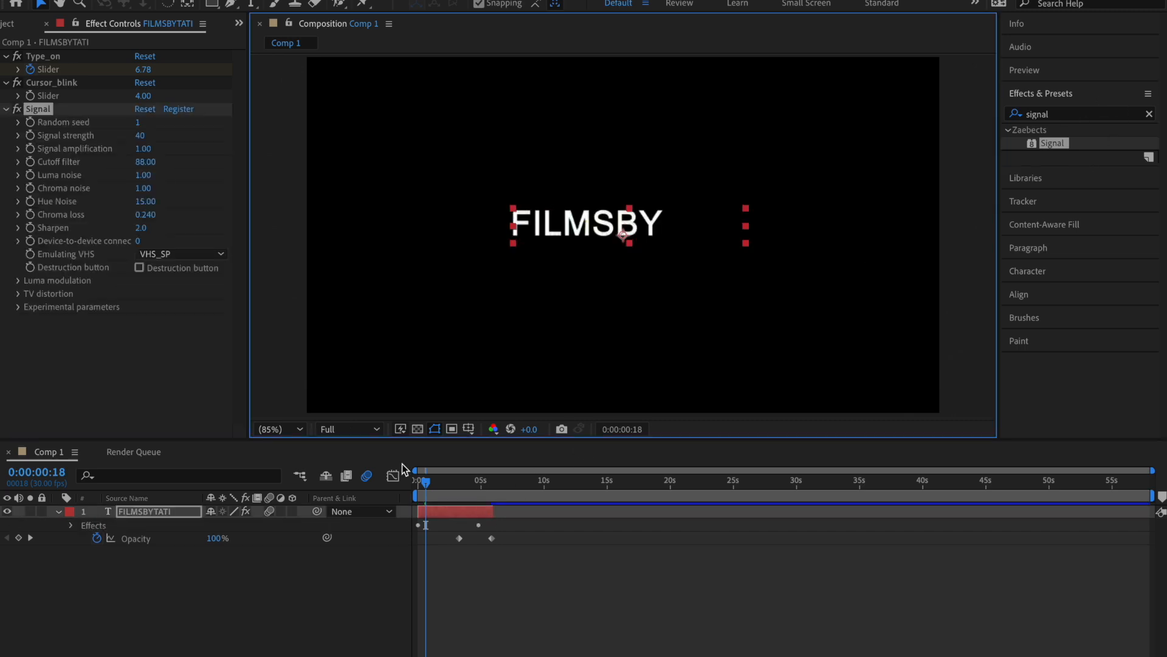
Step: Set the Signal effect's Signal strength to 44, comparing the text at Quarter and Full preview resolution
{"action": "left_click", "coordinate": [351, 429]}
{"action": "left_click", "coordinate": [347, 517]}
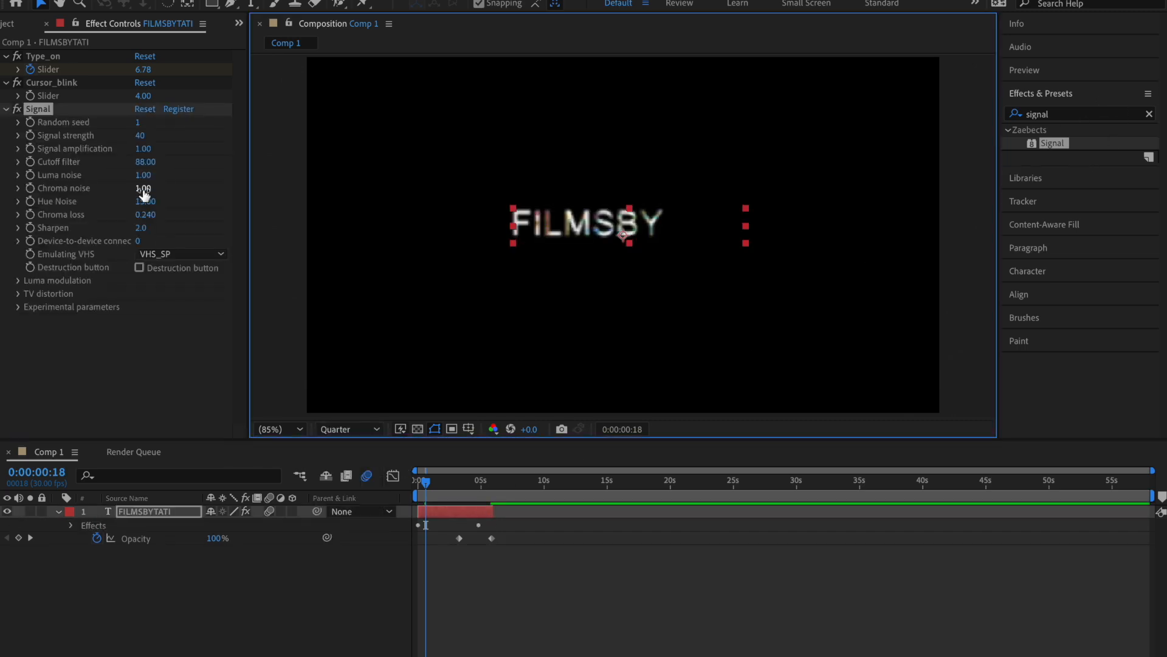
{"action": "left_click", "coordinate": [141, 136]}
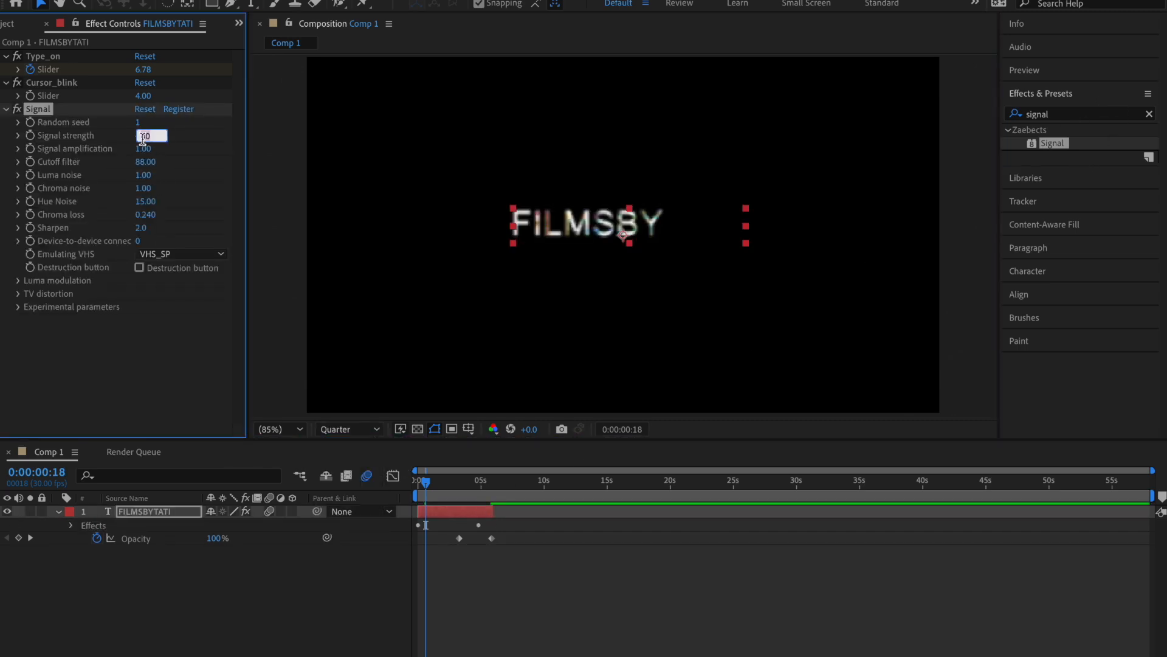
{"action": "left_click", "coordinate": [356, 430]}
{"action": "left_click", "coordinate": [355, 463]}
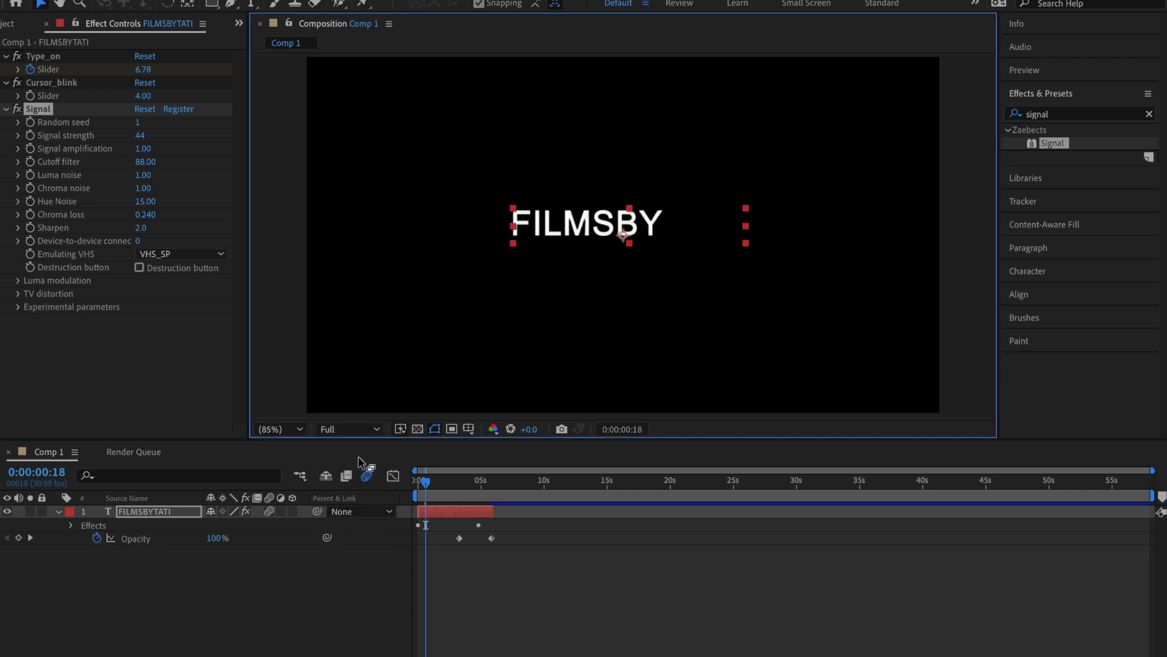
{"action": "left_click", "coordinate": [502, 539]}
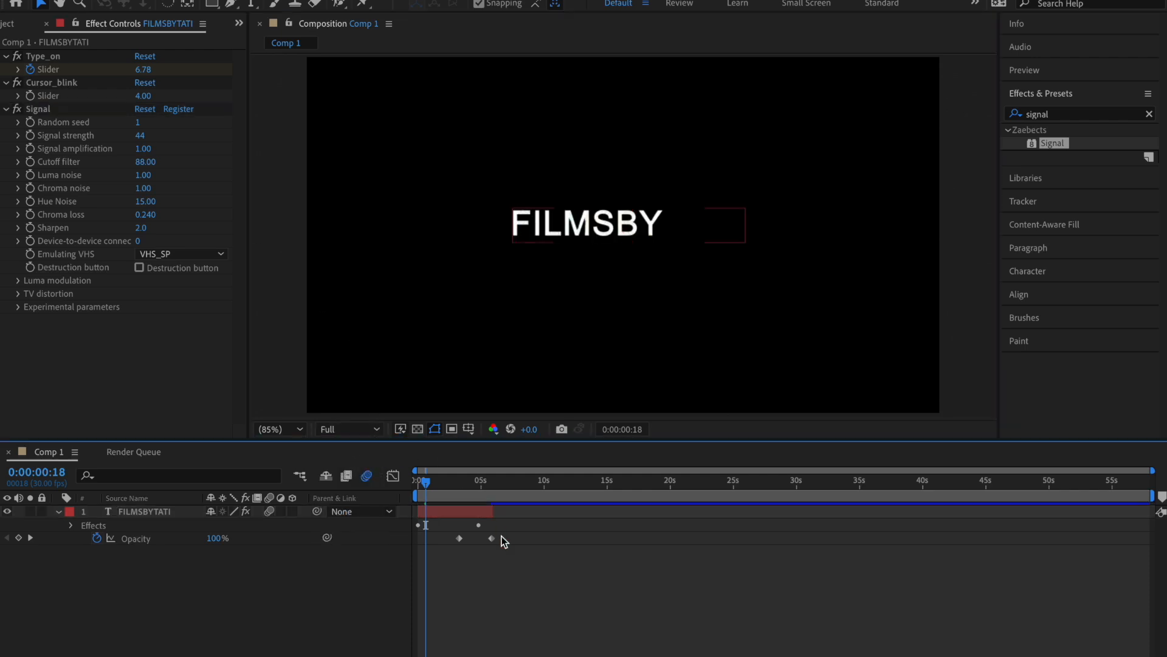
{"action": "left_click", "coordinate": [470, 485]}
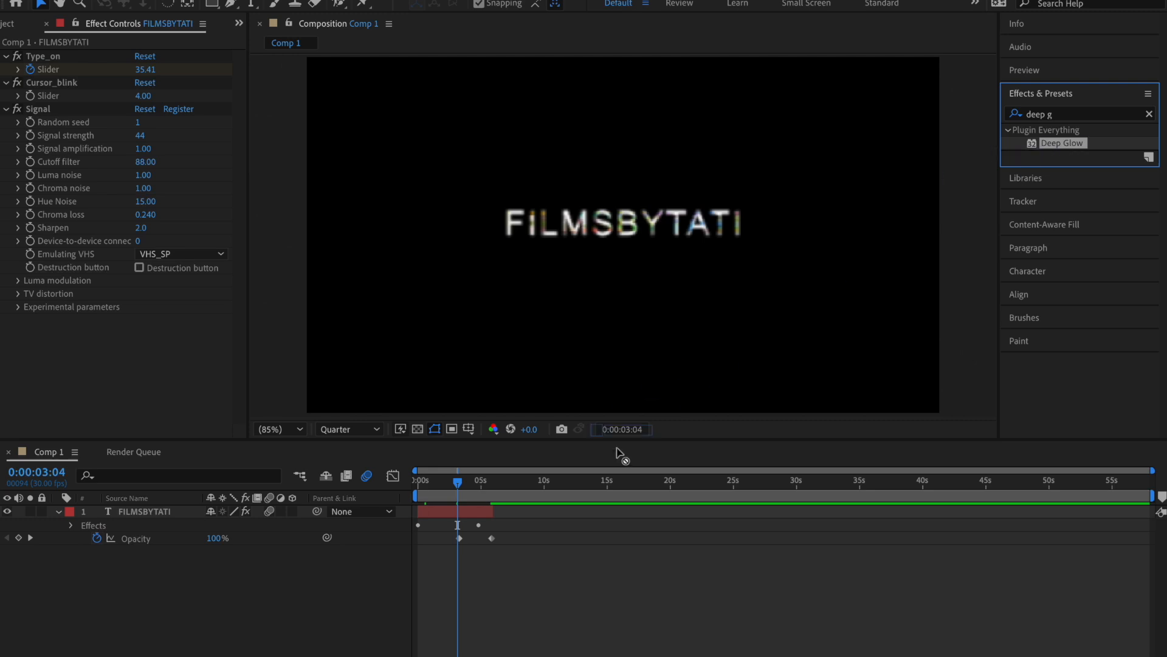
Step: Apply Deep Glow to the text layer with Radius 47 and Exposure 0.15, keeping the preview resolution at Quarter
{"action": "left_click_drag", "start_coordinate": [621, 455], "coordinate": [472, 511]}
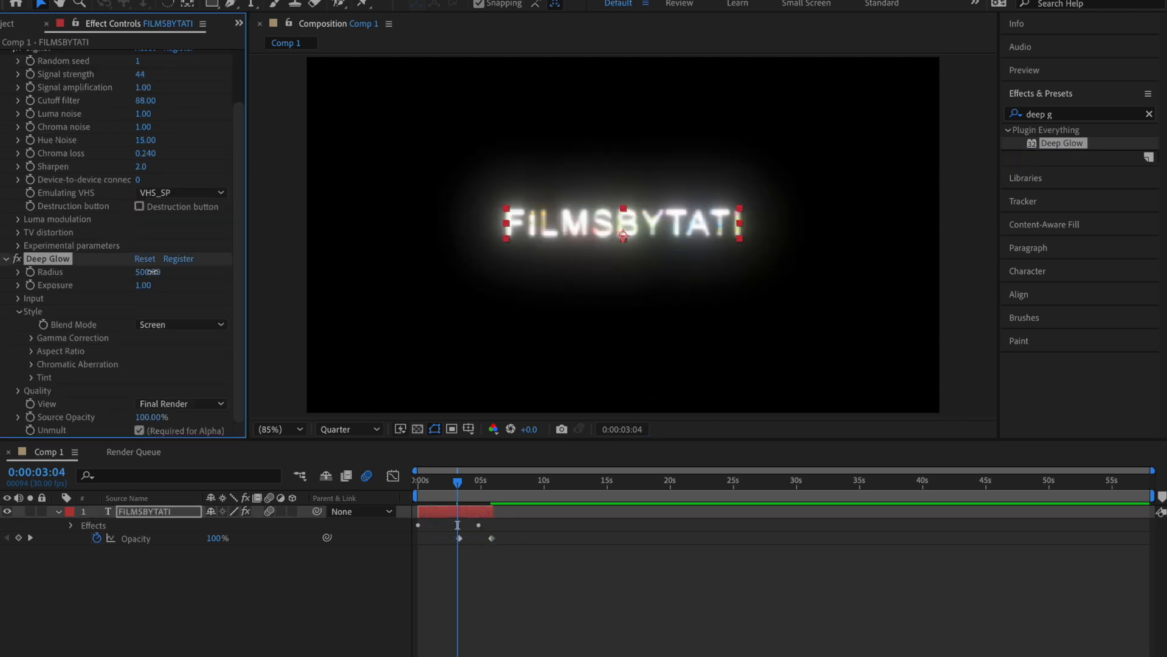
{"action": "left_click_drag", "start_coordinate": [152, 272], "coordinate": [18, 287]}
{"action": "left_click_drag", "start_coordinate": [157, 272], "coordinate": [31, 285]}
{"action": "mouse_move", "coordinate": [146, 285]}
{"action": "left_mouse_down"}
{"action": "mouse_move", "coordinate": [96, 287]}
{"action": "mouse_move", "coordinate": [146, 282]}
{"action": "mouse_move", "coordinate": [127, 277]}
{"action": "left_mouse_up"}
{"action": "left_click", "coordinate": [350, 430]}
{"action": "left_click", "coordinate": [342, 472]}
{"action": "left_click", "coordinate": [350, 429]}
{"action": "left_click", "coordinate": [341, 519]}
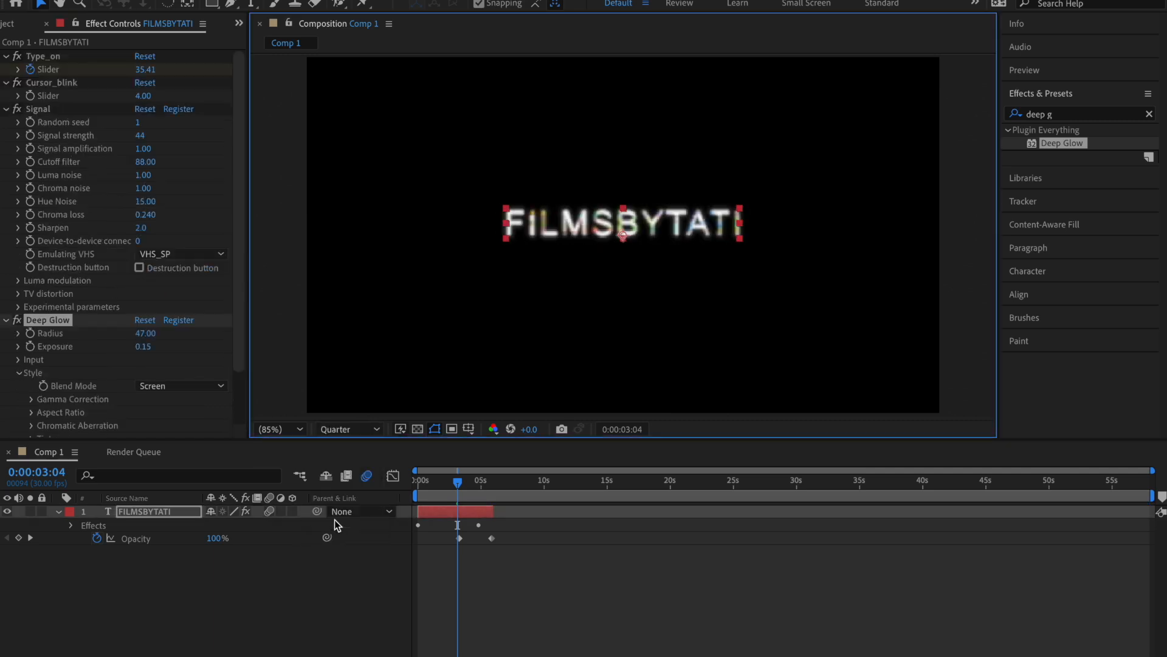
Step: Apply the Perspective Drop Shadow effect to the text layer with Distance 6, and clear the effects search
{"action": "left_click", "coordinate": [1073, 116]}
{"action": "type", "text": "drop s"}
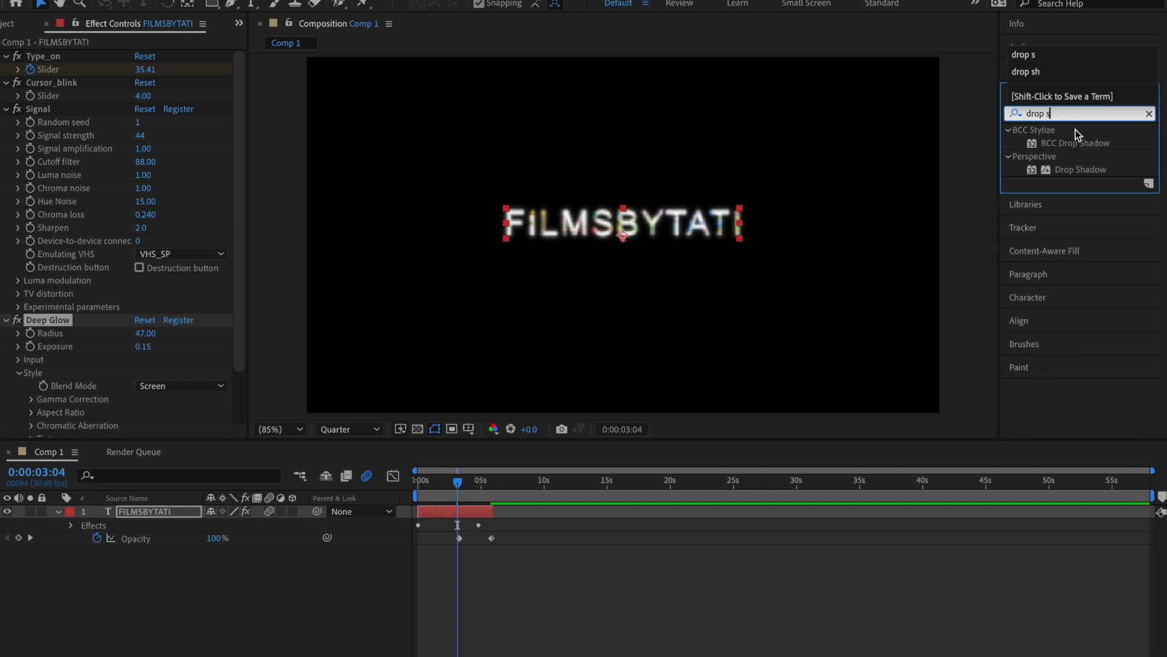
{"action": "double_click", "coordinate": [1081, 171]}
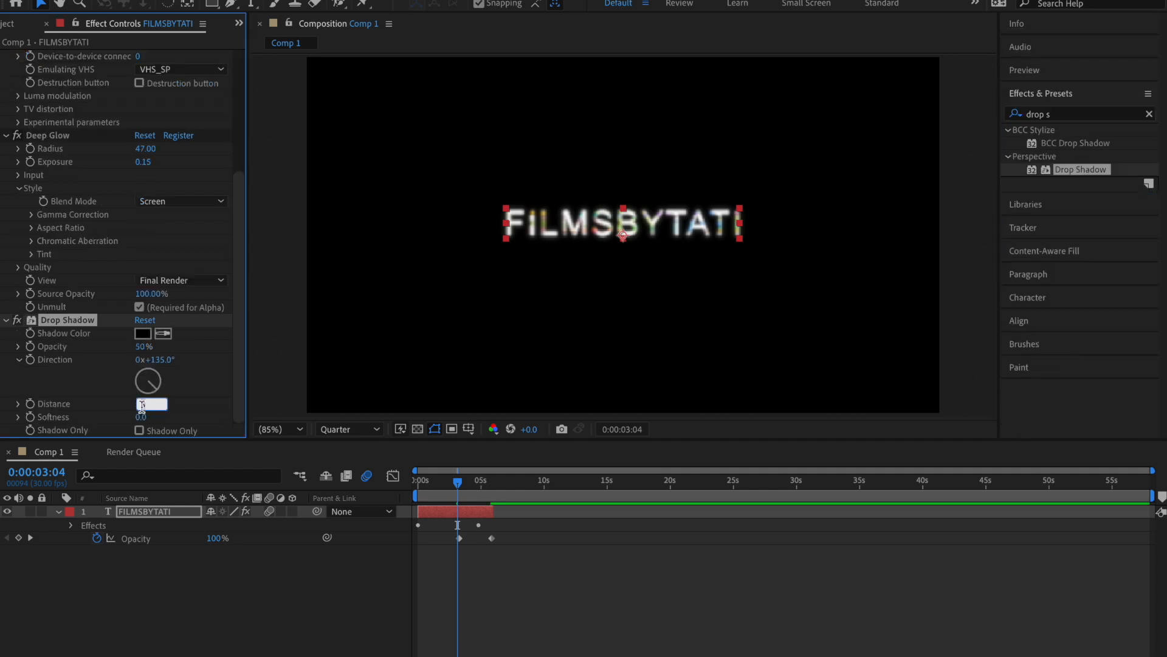
{"action": "key", "text": "Return"}
{"action": "left_click", "coordinate": [1149, 115]}
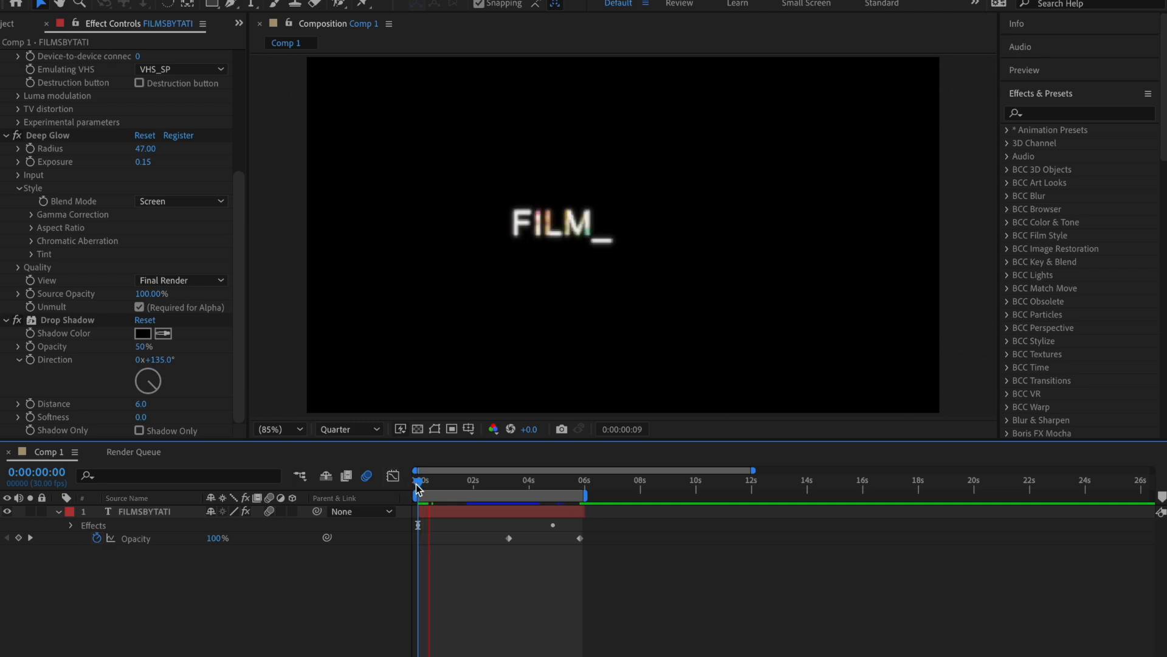
Step: End the FILMSBYTATI layer at 0:00:02:25 and split off one-frame pieces at 0:00:02:24, 0:00:02:23 and 0:00:02:22
{"action": "left_click", "coordinate": [497, 485]}
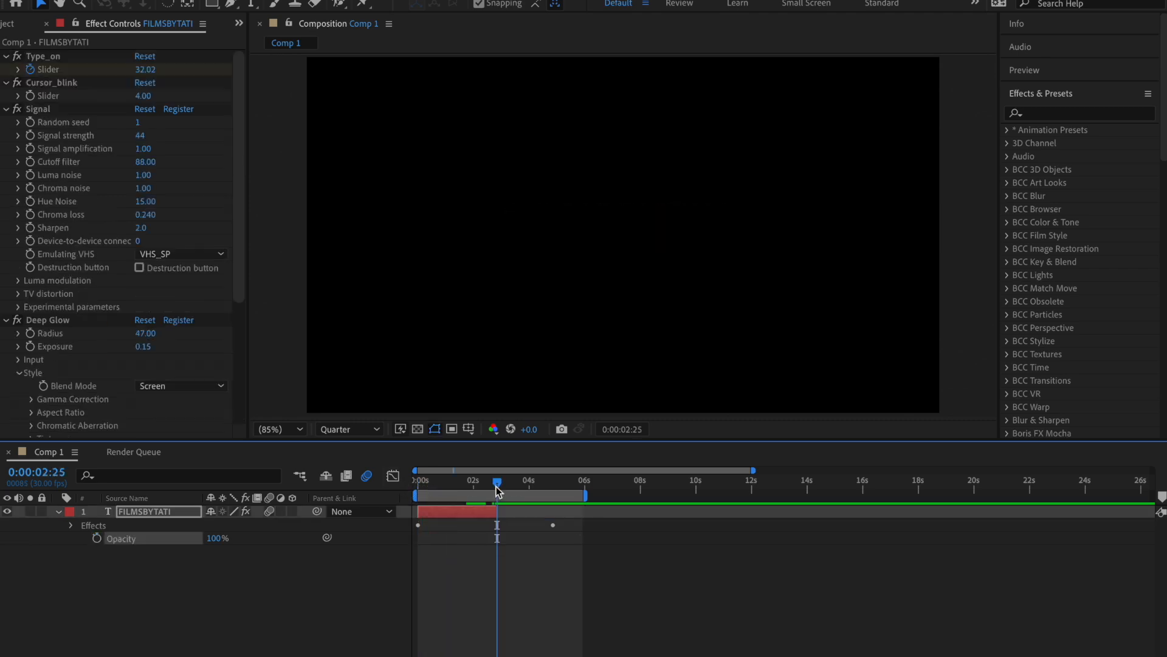
{"action": "key", "text": "ctrl+d"}
{"action": "key", "text": "Page_Up"}
{"action": "key", "text": "Page_Up"}
{"action": "left_click", "coordinate": [493, 523]}
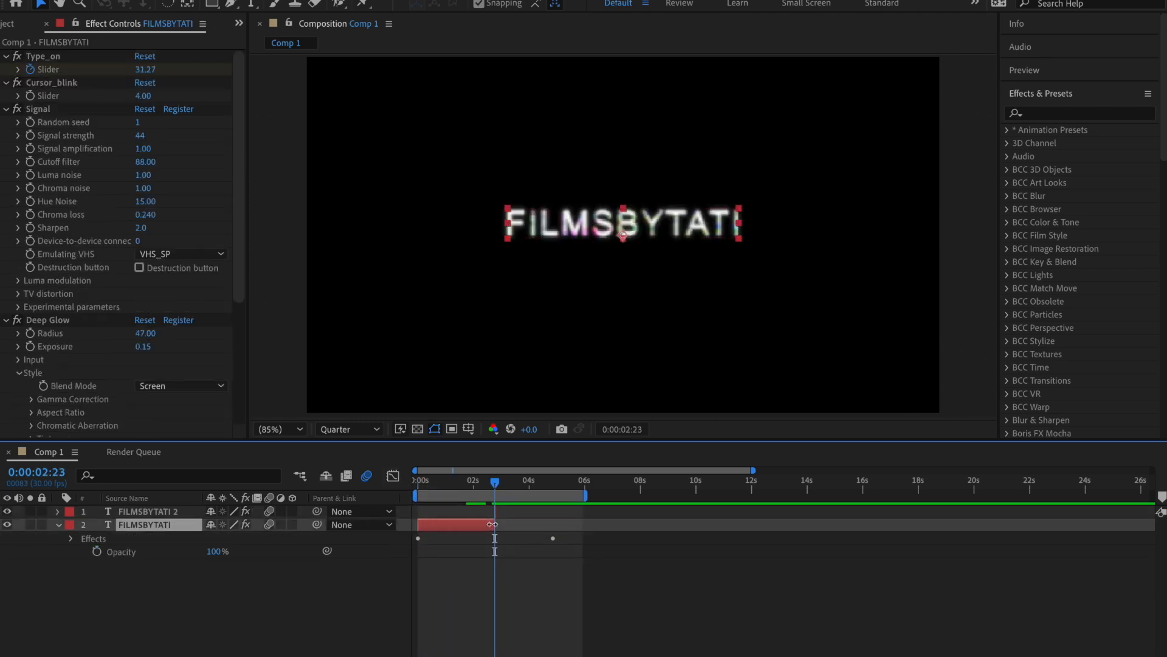
{"action": "key", "text": "ctrl+d"}
{"action": "key", "text": "Page_Up"}
{"action": "left_click", "coordinate": [487, 535]}
{"action": "key", "text": "ctrl+d"}
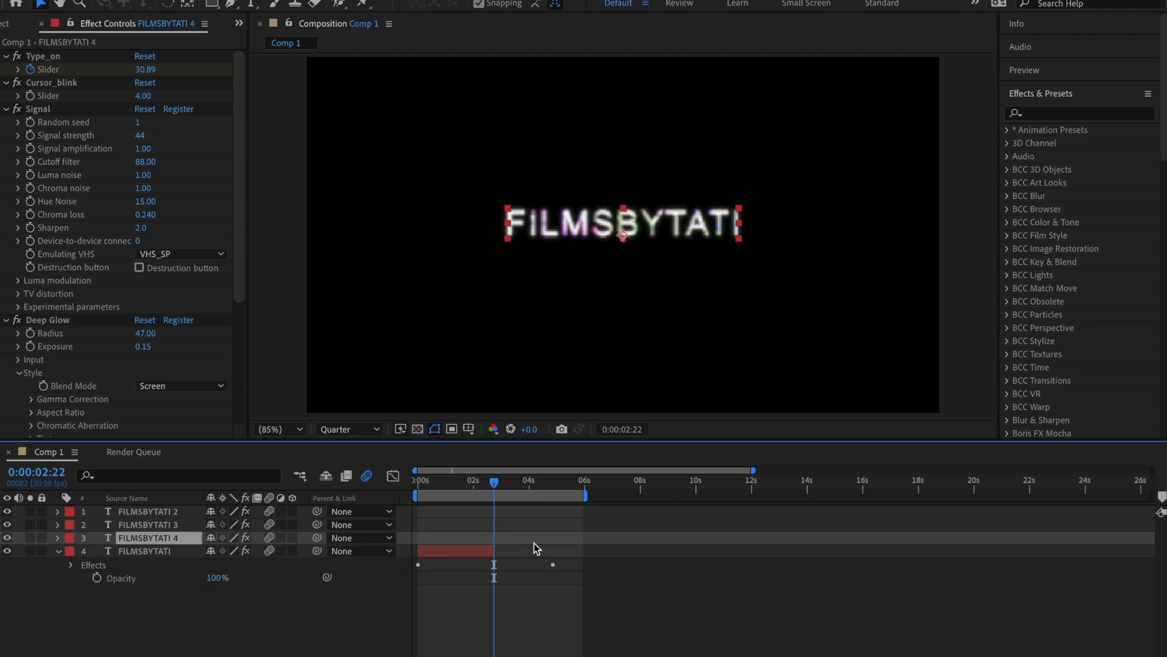
Step: Unlink the Scale of the FILMSBYTATI 4 piece and stretch it vertically to 100, 492%
{"action": "scroll", "coordinate": [534, 542], "scroll_direction": "up", "scroll_amount": 5}
{"action": "scroll", "coordinate": [534, 542], "scroll_direction": "left", "scroll_amount": 5}
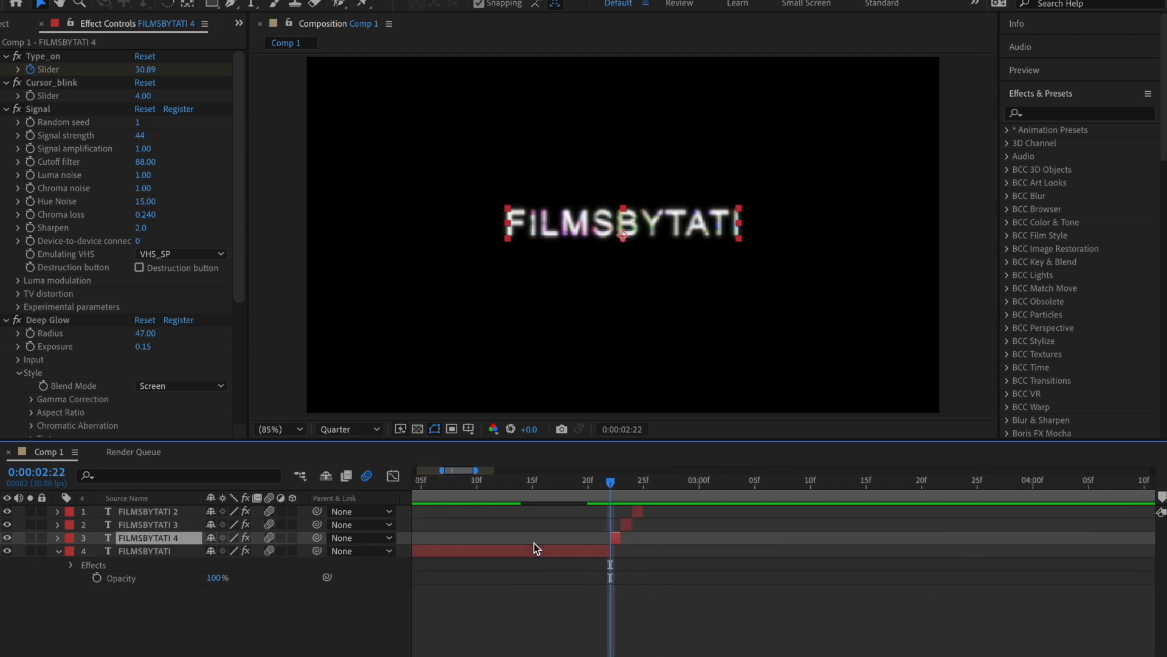
{"action": "left_click", "coordinate": [528, 542]}
{"action": "left_click", "coordinate": [146, 537]}
{"action": "key", "text": "s"}
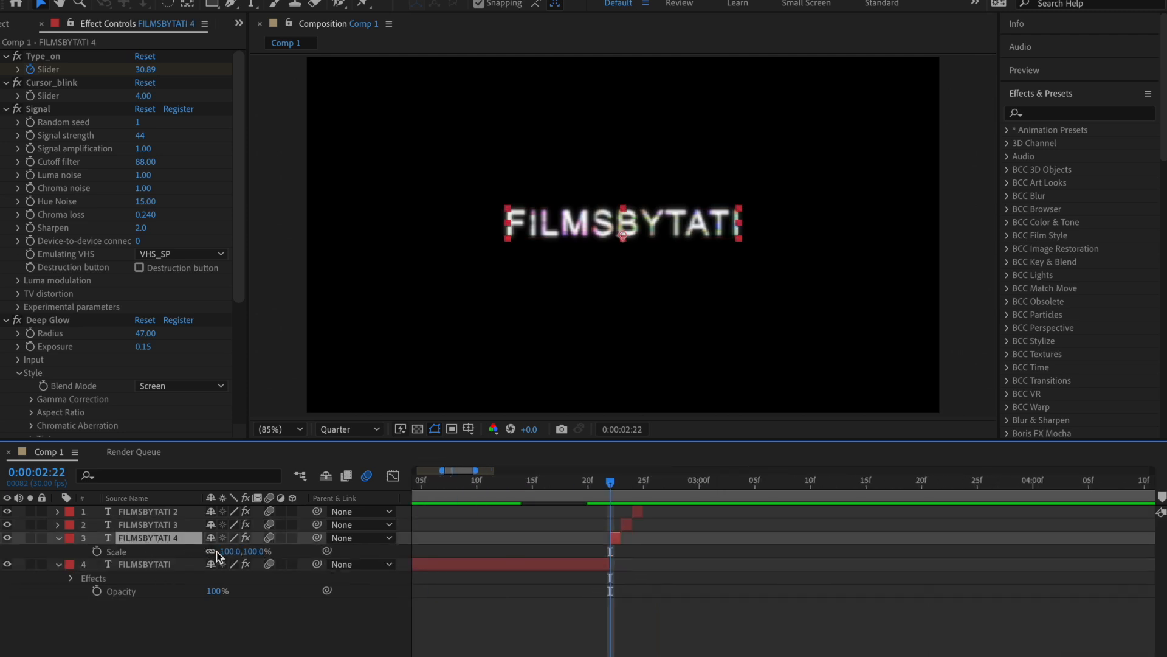
{"action": "left_click_drag", "start_coordinate": [245, 551], "coordinate": [614, 538]}
{"action": "left_click", "coordinate": [624, 254]}
{"action": "mouse_move", "coordinate": [622, 250]}
{"action": "left_mouse_down"}
{"action": "mouse_move", "coordinate": [624, 265]}
{"action": "mouse_move", "coordinate": [629, 237]}
{"action": "mouse_move", "coordinate": [631, 253]}
{"action": "mouse_move", "coordinate": [608, 226]}
{"action": "mouse_move", "coordinate": [608, 253]}
{"action": "left_mouse_up"}
{"action": "scroll", "coordinate": [631, 255], "scroll_direction": "down", "scroll_amount": 1}
{"action": "key", "text": "s"}
{"action": "key", "text": "s"}
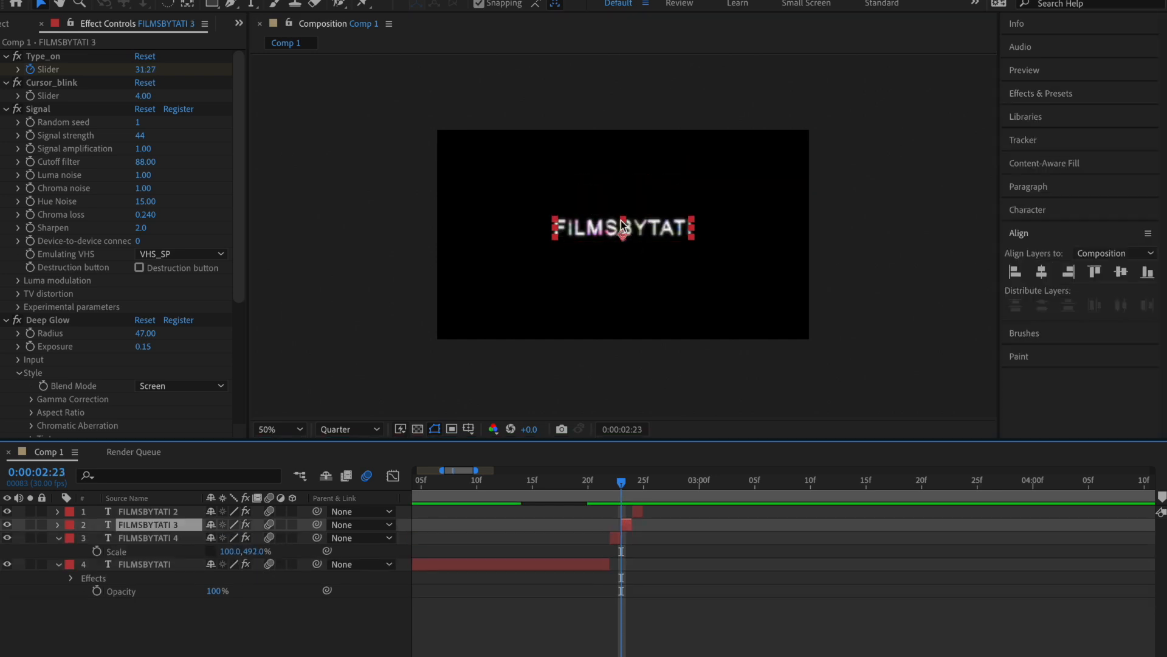
Step: Flip the FILMSBYTATI 3 piece vertically and move it to 961.8, 371.0, and scale the FILMSBYTATI 2 piece to 272%
{"action": "left_click", "coordinate": [621, 225]}
{"action": "left_click_drag", "start_coordinate": [621, 225], "coordinate": [623, 256]}
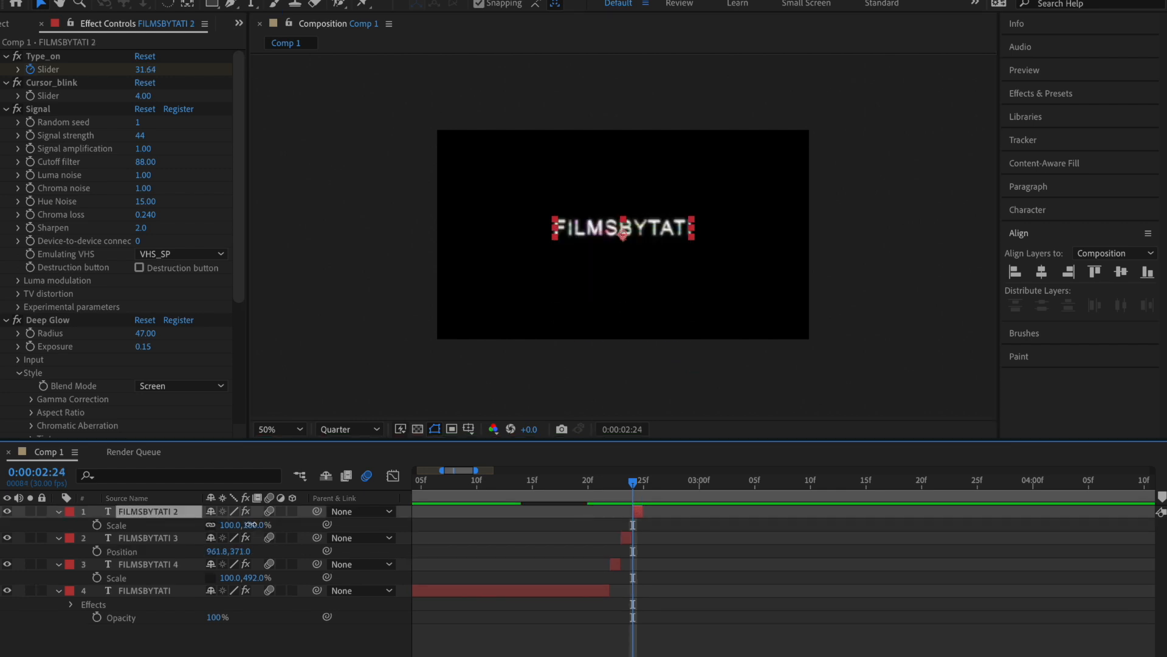
{"action": "left_click_drag", "start_coordinate": [250, 524], "coordinate": [618, 437]}
{"action": "key", "text": "space"}
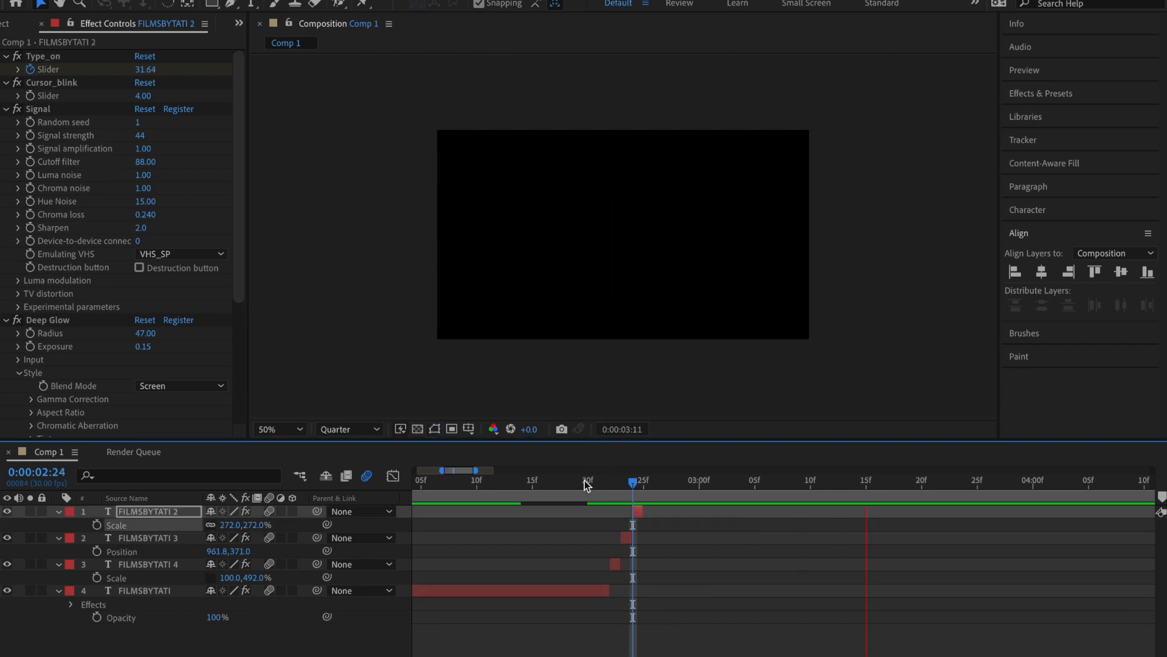
{"action": "left_click", "coordinate": [586, 484]}
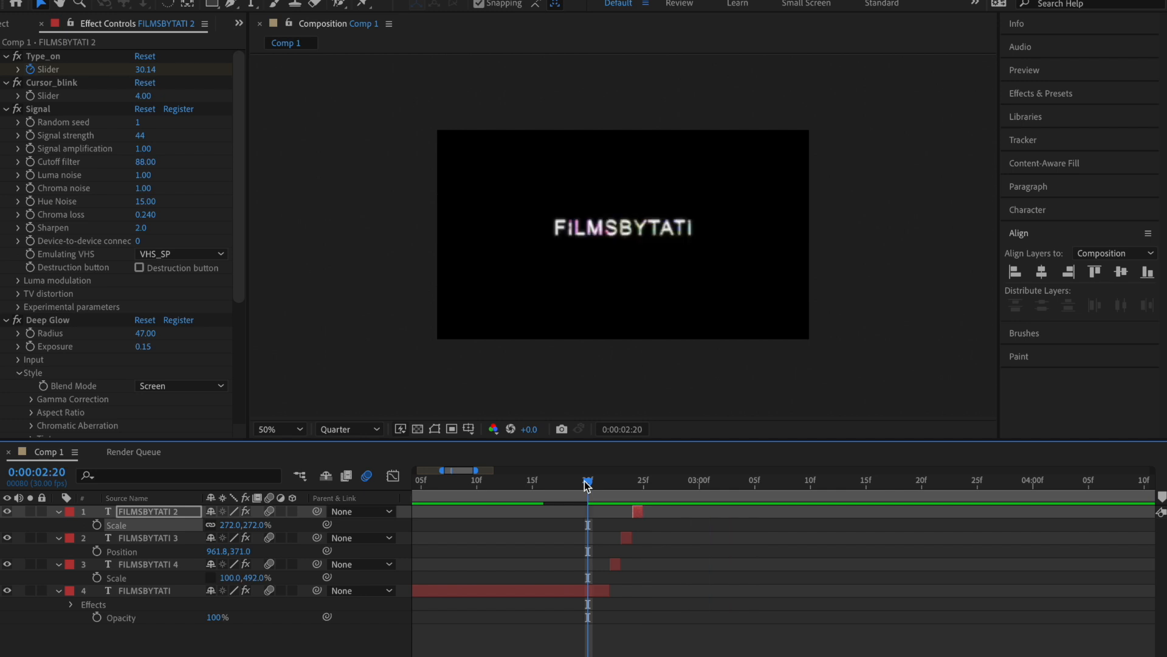
{"action": "left_click_drag", "start_coordinate": [585, 485], "coordinate": [665, 487]}
{"action": "scroll", "coordinate": [688, 592], "scroll_direction": "down", "scroll_amount": 5}
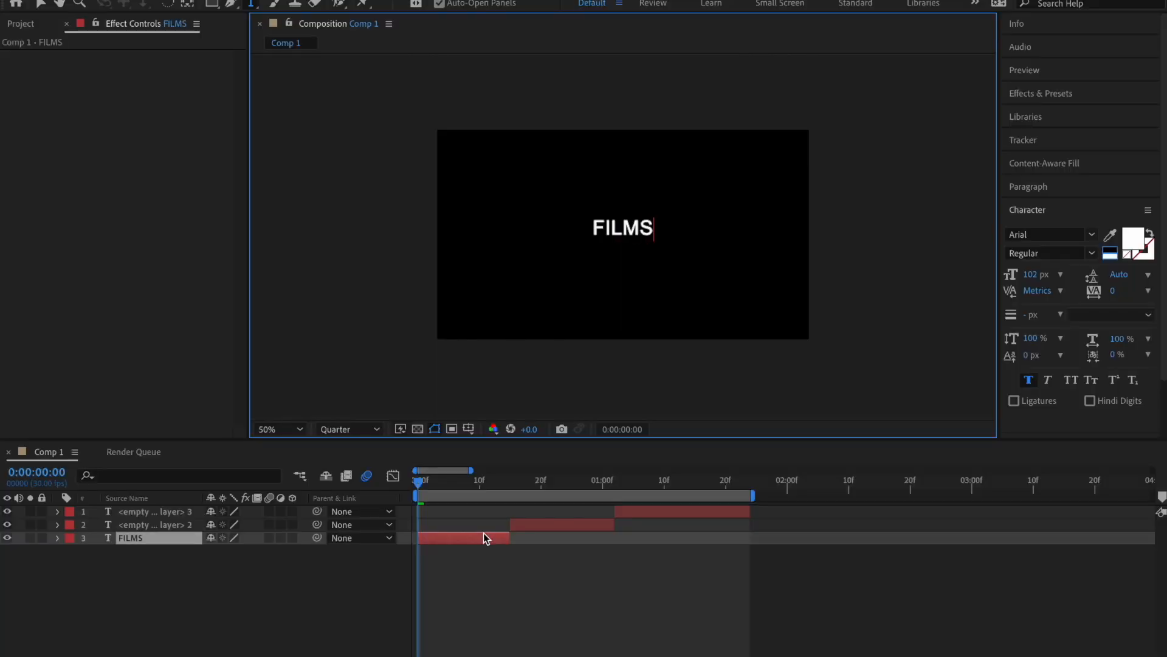
Step: Enter BY in the second text layer and TATI in the third
{"action": "left_click", "coordinate": [570, 524]}
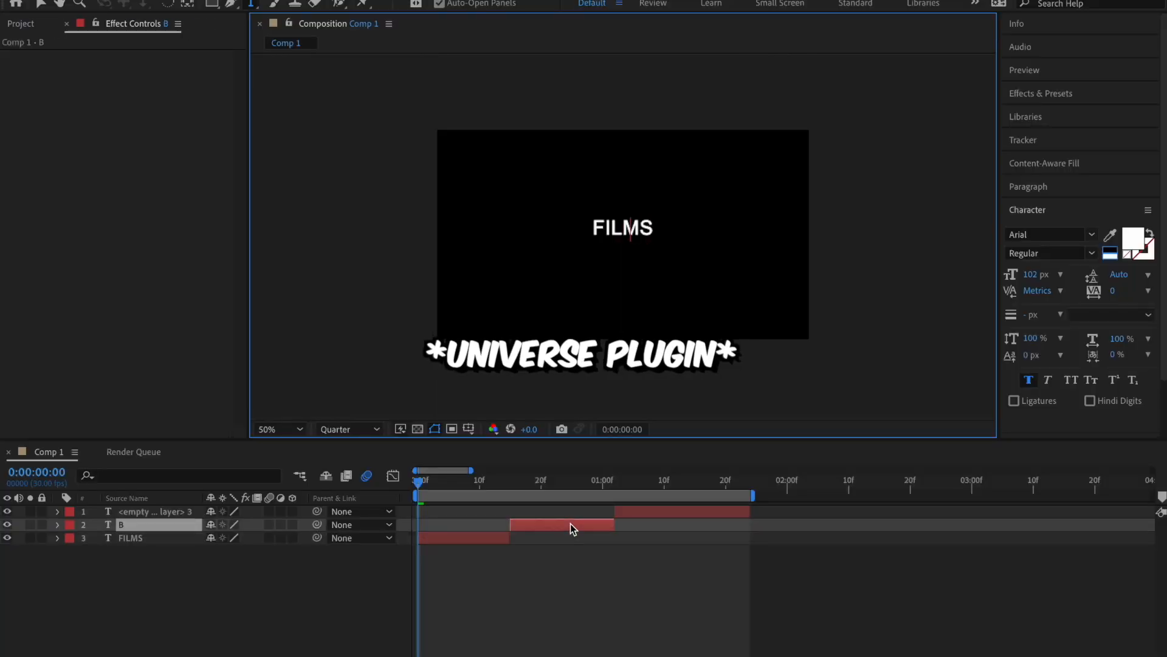
{"action": "left_click", "coordinate": [674, 512]}
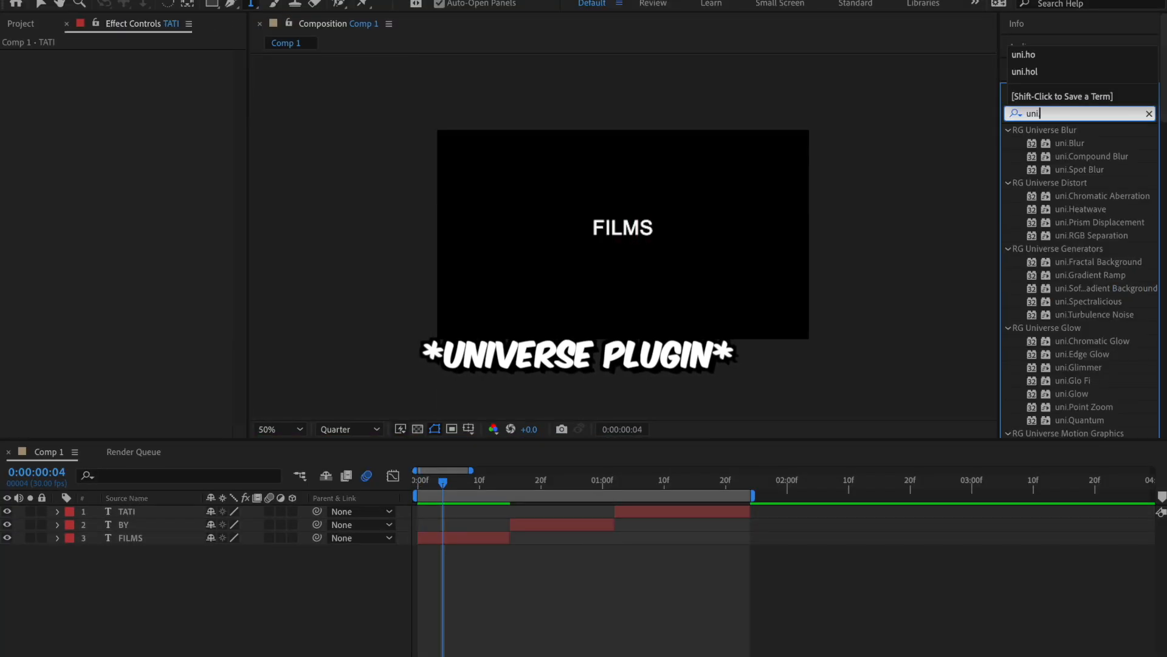
Step: Find the uni.Holomatrix II effect and apply it to the FILMS, BY and TATI text layers
{"action": "type", "text": ".ho"}
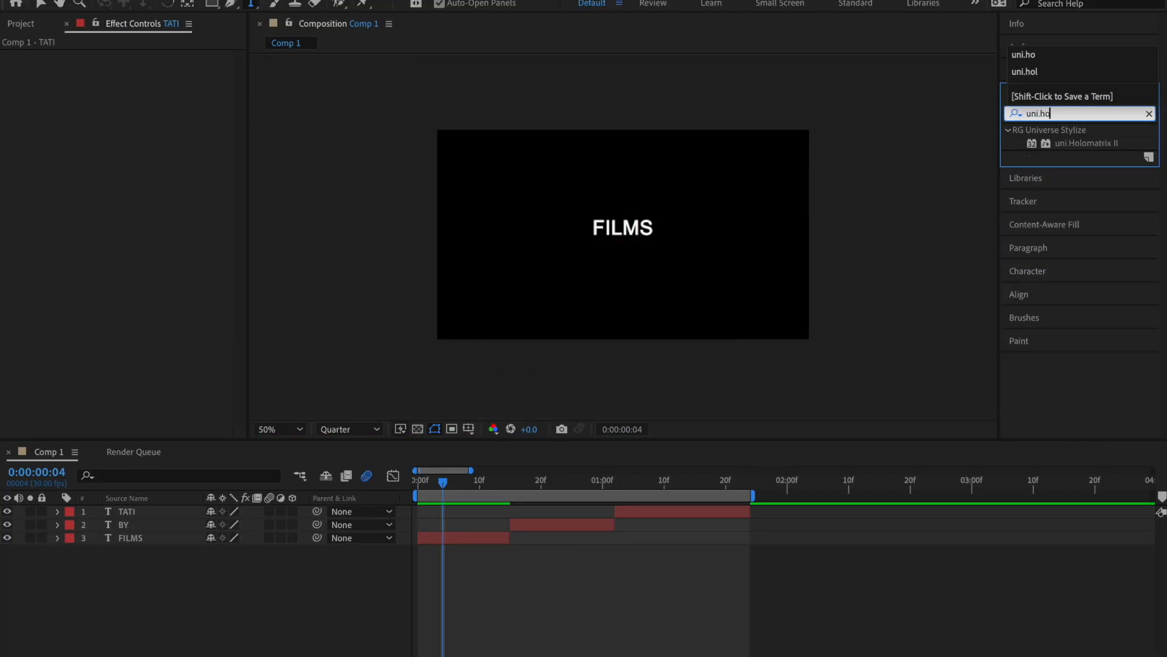
{"action": "left_click_drag", "start_coordinate": [1098, 144], "coordinate": [480, 540]}
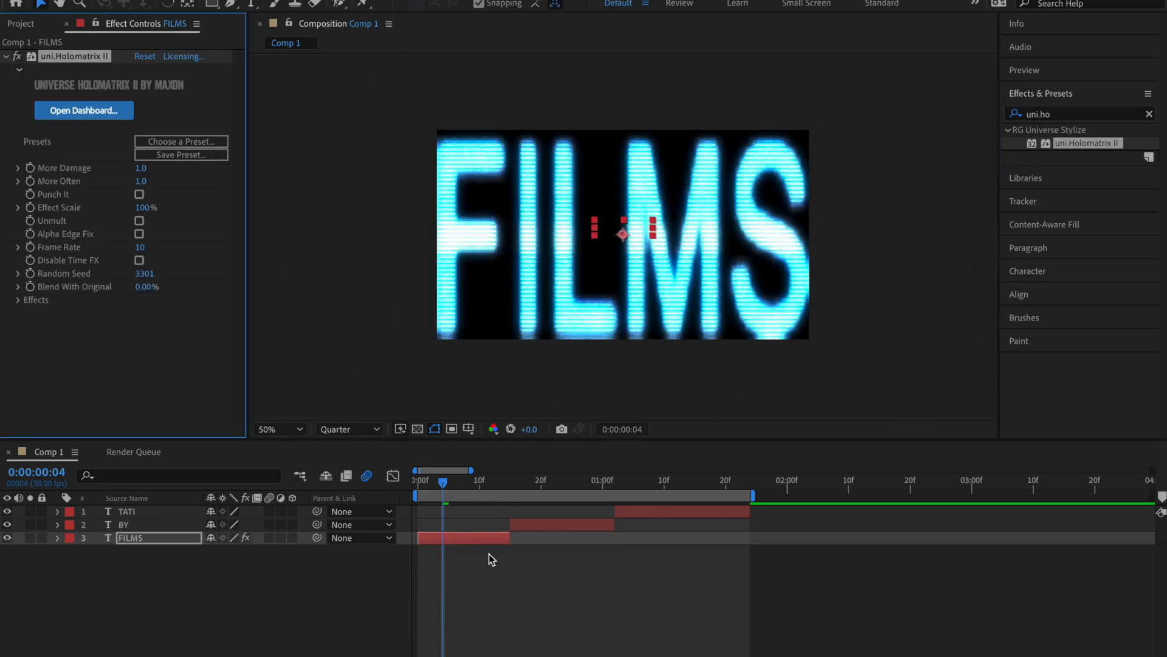
{"action": "left_click", "coordinate": [489, 554]}
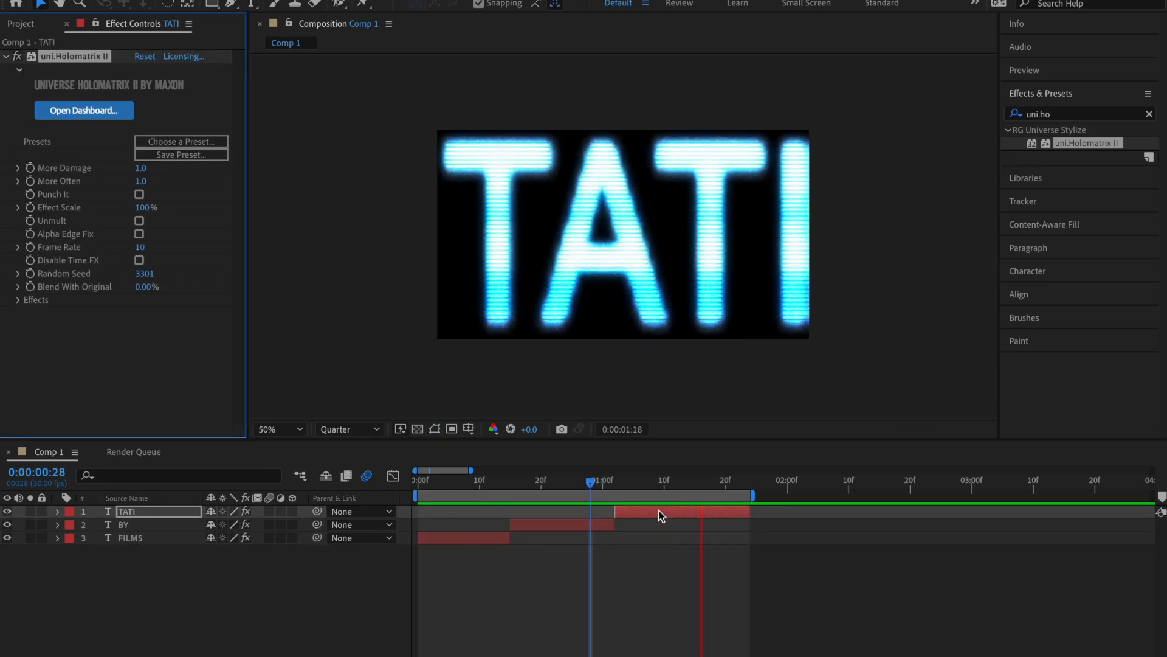
{"action": "key", "text": "space"}
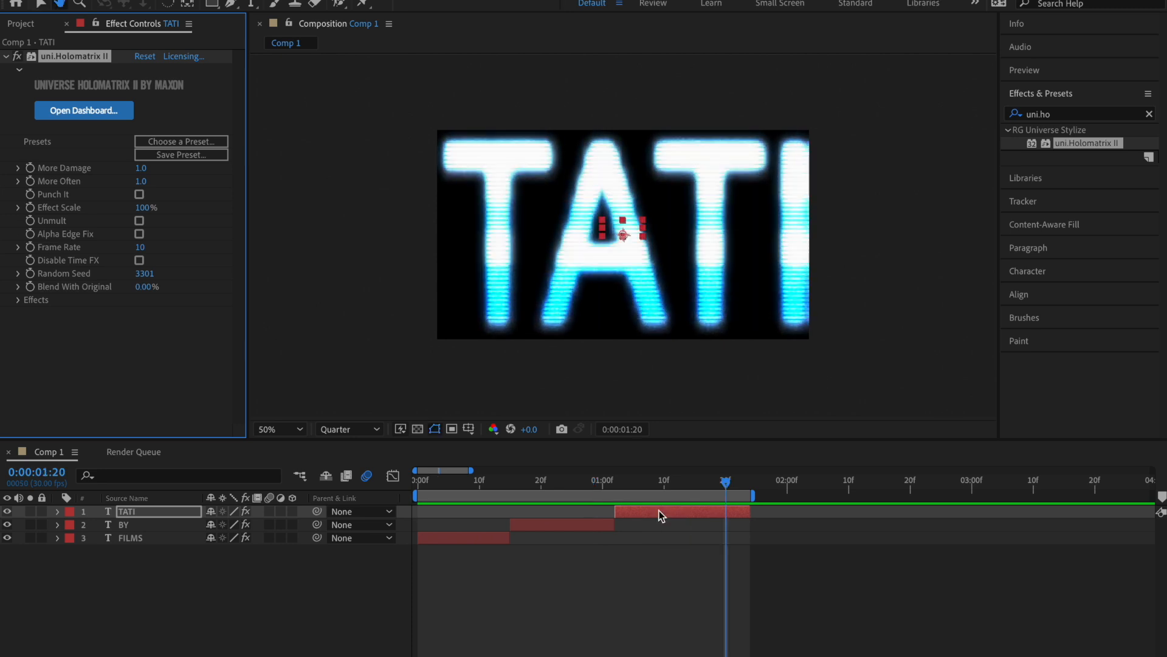
Step: Keyframe the TATI layer's Scale from 100% at 0:00:01:02 to about -52% at 0:00:01:23 and preview the animation
{"action": "key", "text": "s"}
{"action": "left_click_drag", "start_coordinate": [260, 528], "coordinate": [222, 538]}
{"action": "key", "text": "ctrl+z"}
{"action": "key", "text": "space"}
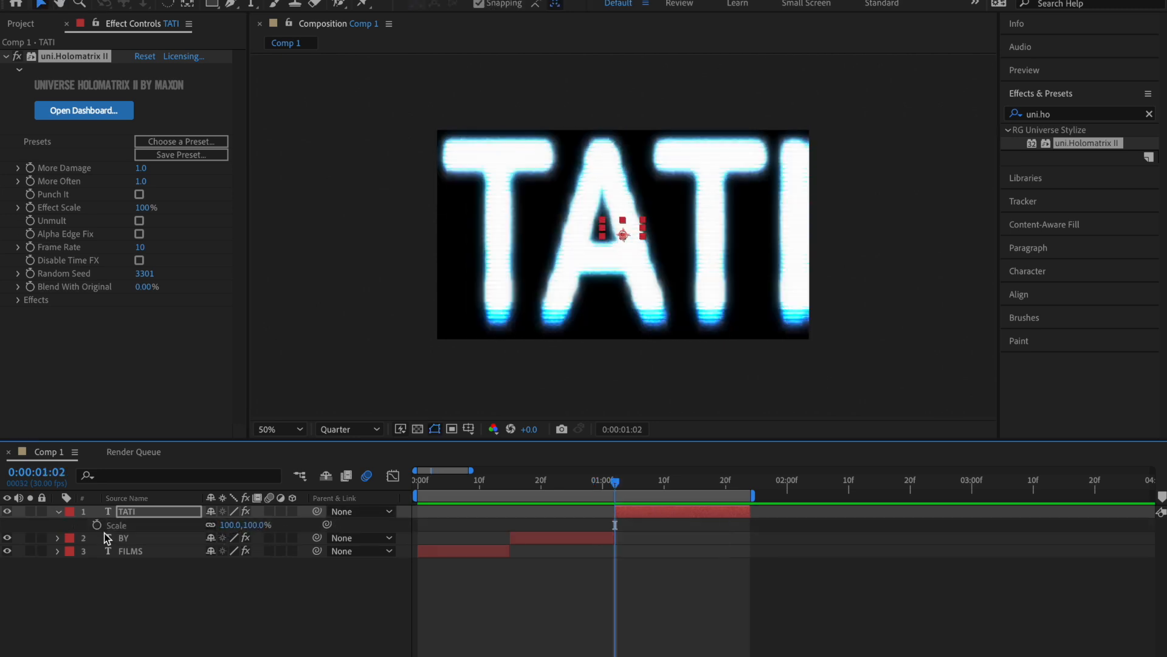
{"action": "left_click", "coordinate": [97, 526]}
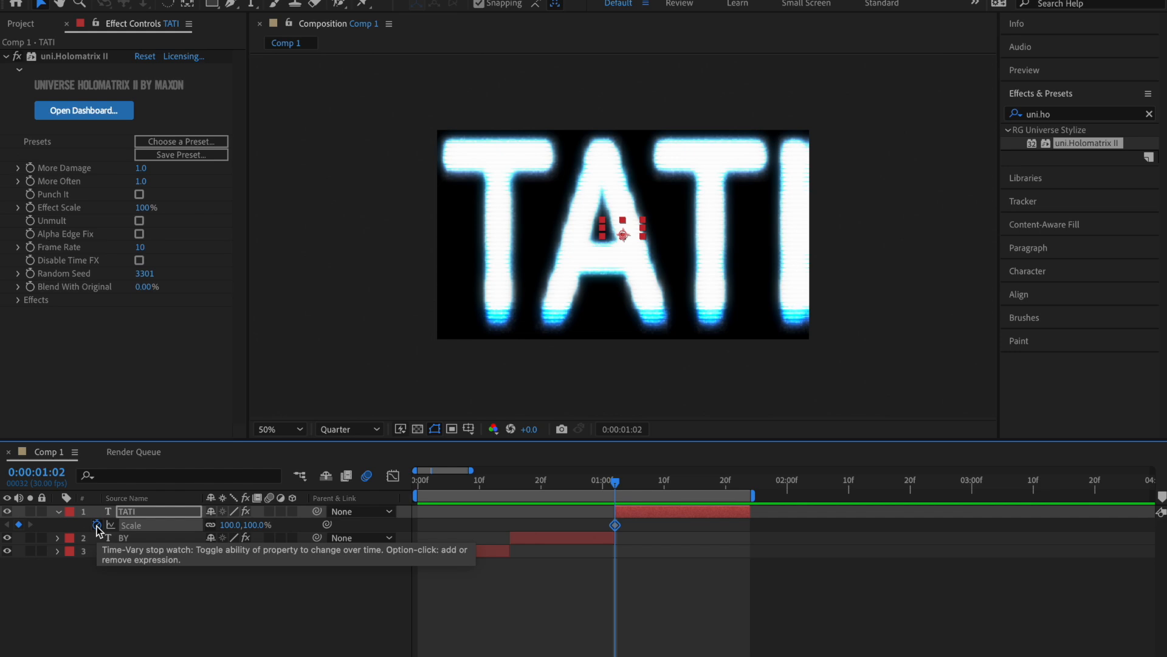
{"action": "key", "text": "o"}
{"action": "left_click_drag", "start_coordinate": [262, 525], "coordinate": [194, 589]}
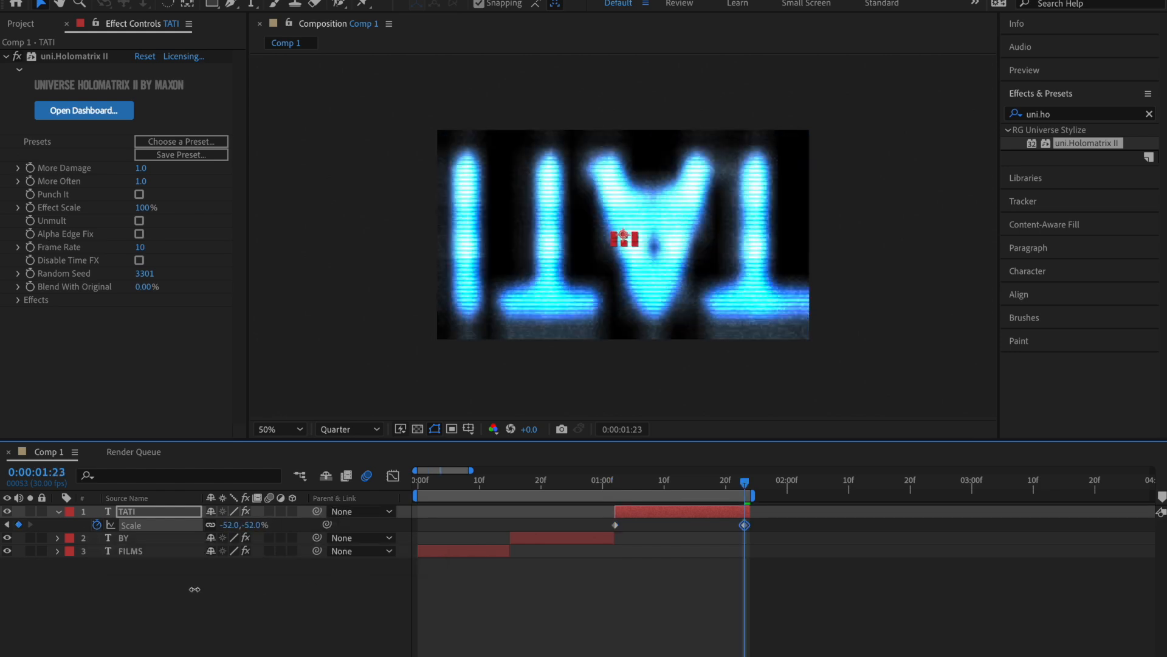
{"action": "left_click", "coordinate": [596, 484]}
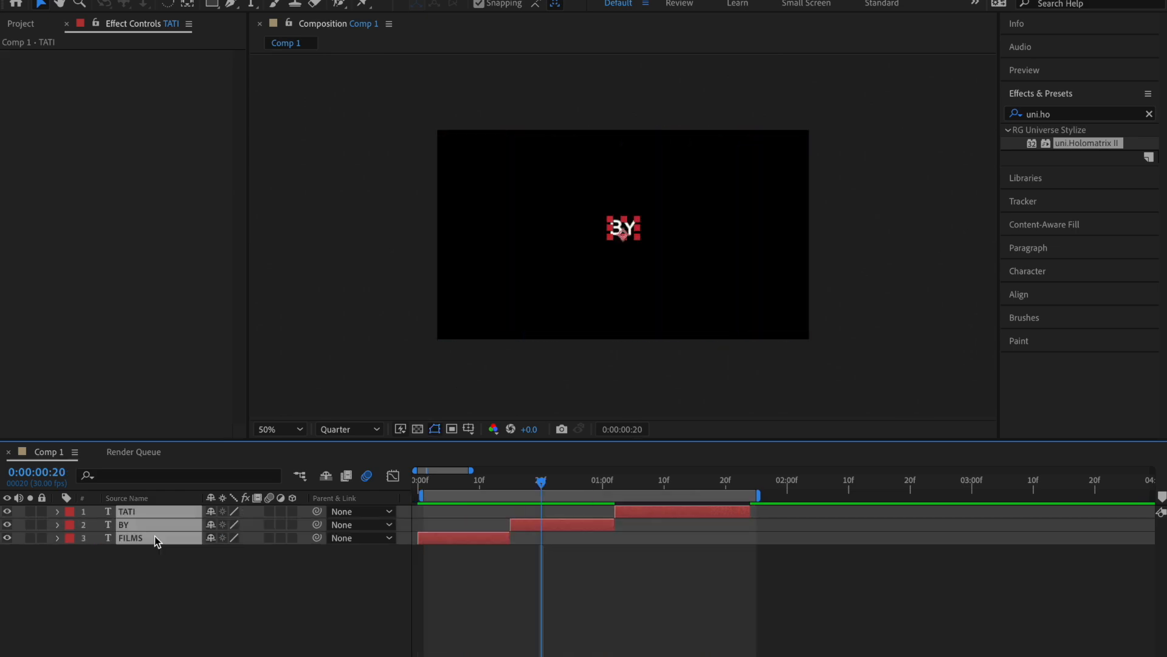
Step: Pre-compose the FILMS, BY and TATI text layers, apply uni.Holomatrix II to the pre-comp, and preview it
{"action": "key", "text": "super+shift+c"}
{"action": "key", "text": "Return"}
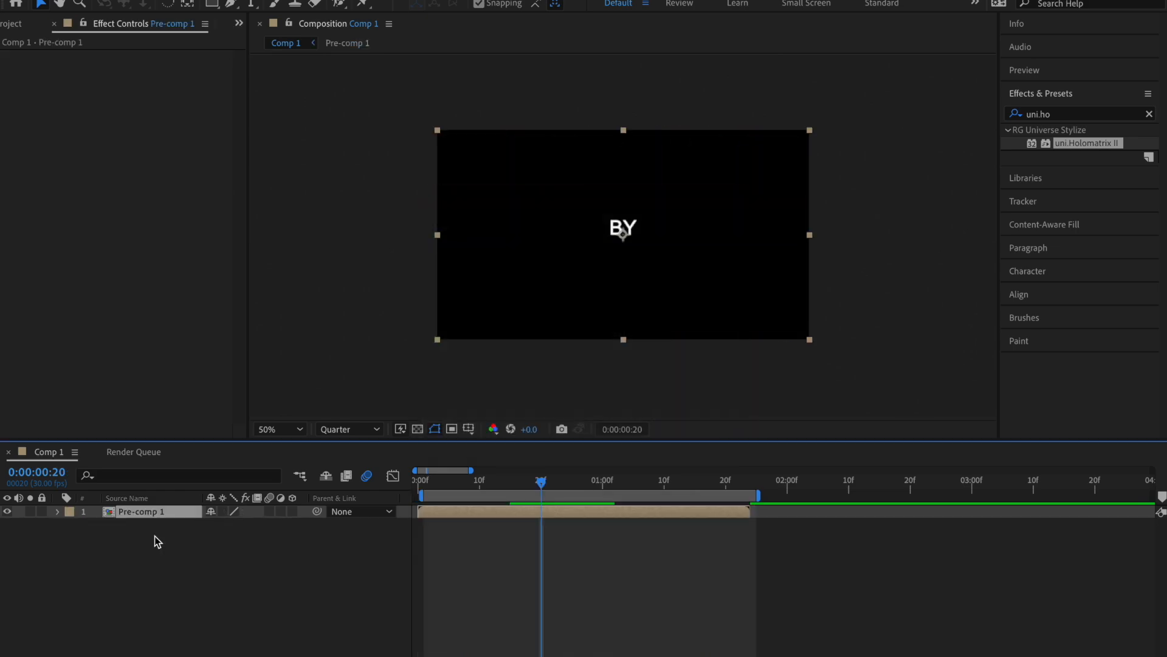
{"action": "key", "text": "super+v"}
{"action": "key", "text": "space"}
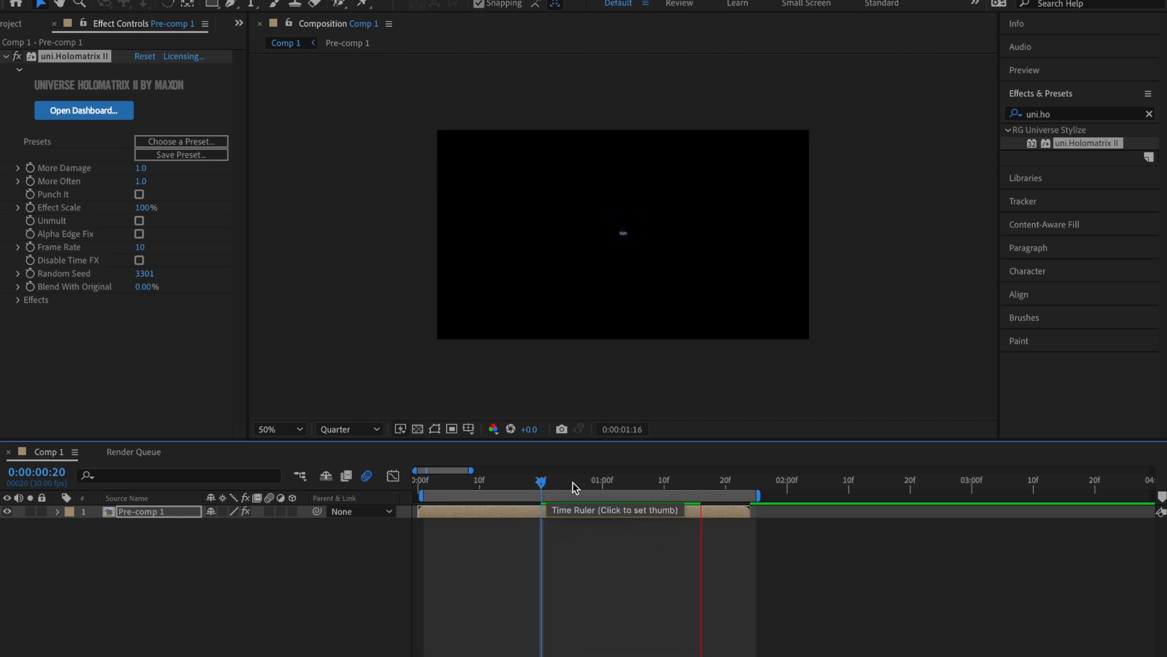
Step: At 0:00:00:12, scale Pre-comp 1 to 341%, set the preview resolution to Full, and nudge the pre-comp slightly down in the frame
{"action": "left_click", "coordinate": [492, 480]}
{"action": "key", "text": "s"}
{"action": "left_click", "coordinate": [349, 429]}
{"action": "left_click", "coordinate": [346, 459]}
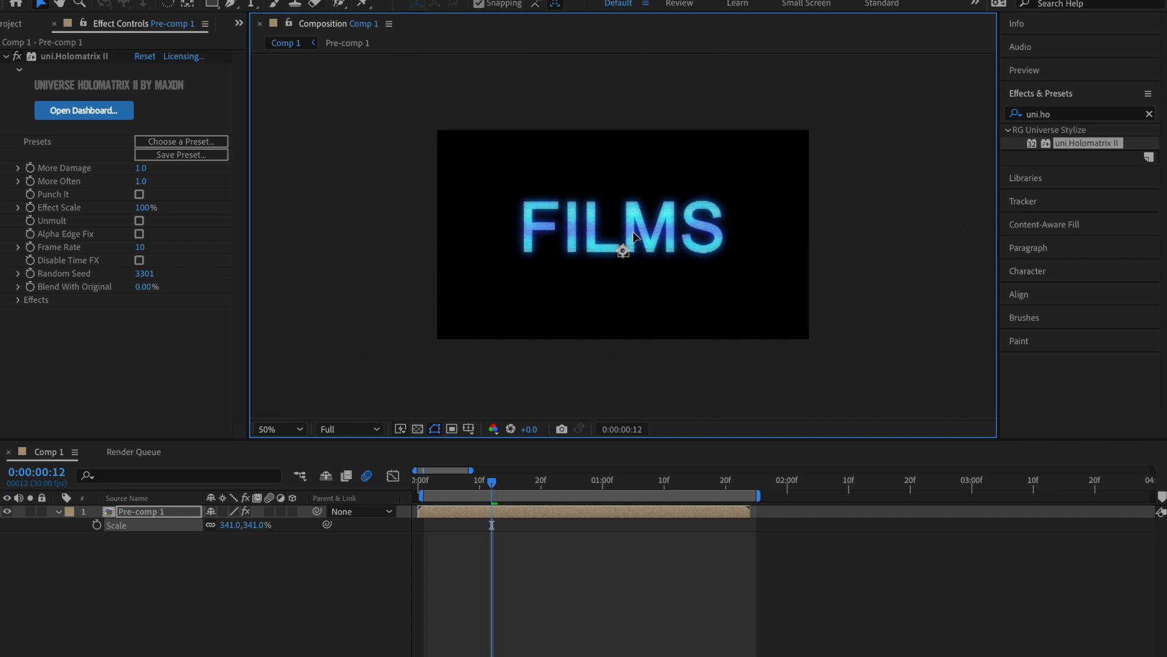
{"action": "left_click_drag", "start_coordinate": [634, 245], "coordinate": [632, 239]}
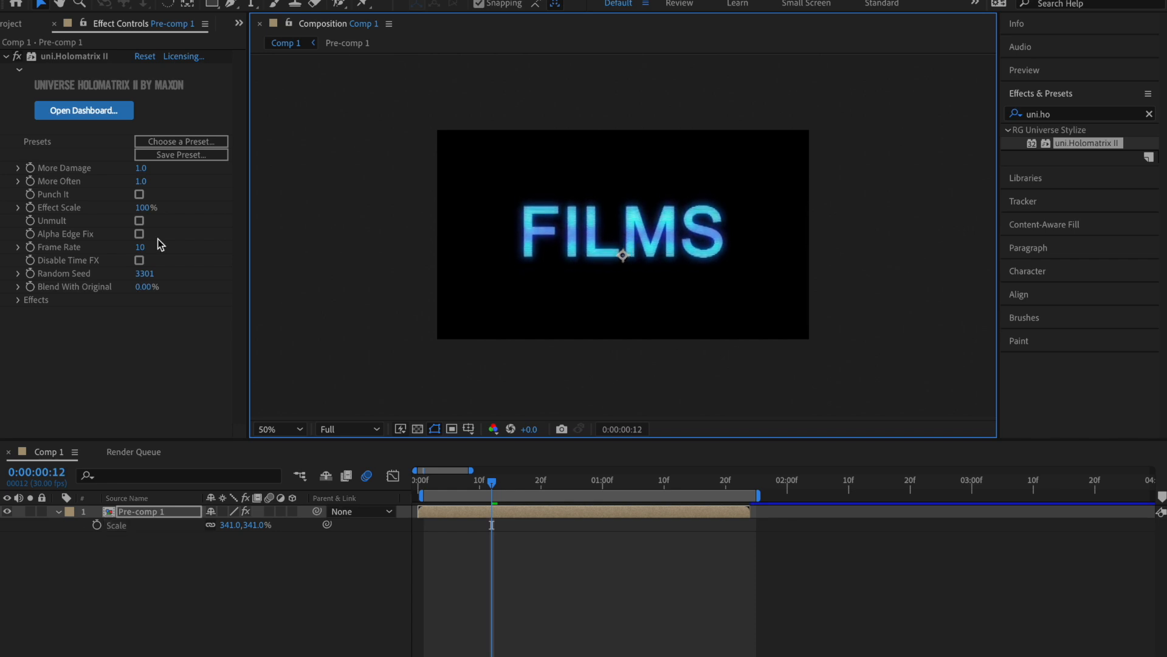
Step: Try an Effect Scale of 249% on the pre-comp's Holomatrix II effect, undo the last change, and raise More Damage
{"action": "left_click_drag", "start_coordinate": [145, 207], "coordinate": [159, 208]}
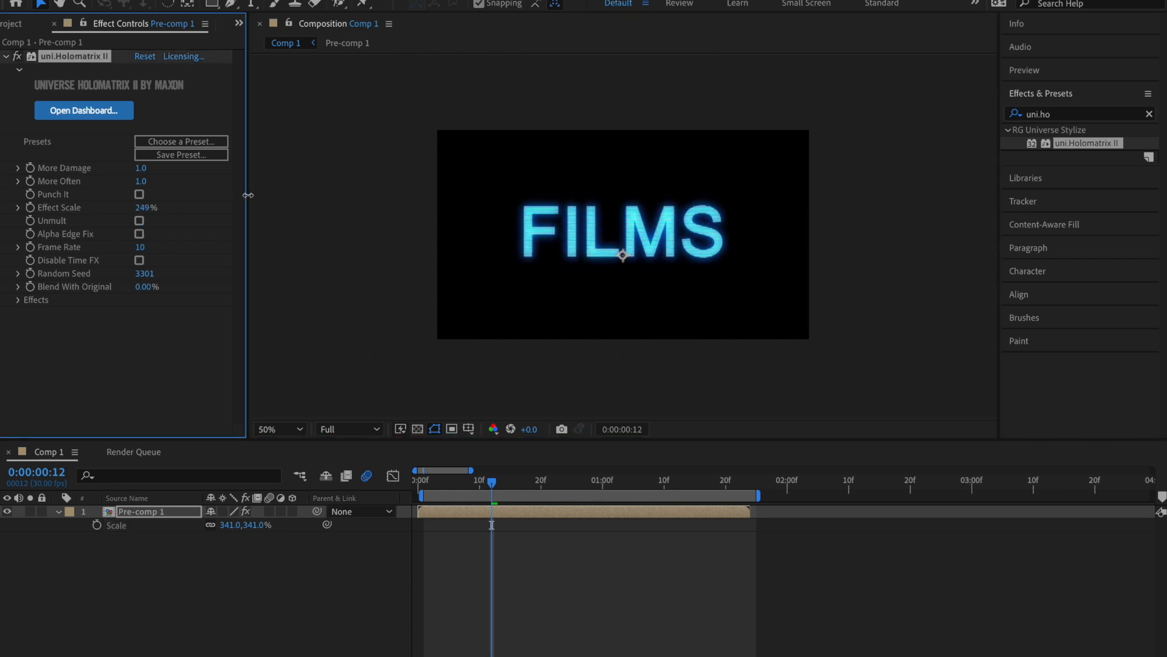
{"action": "left_click_drag", "start_coordinate": [248, 195], "coordinate": [250, 194]}
{"action": "key", "text": "ctrl+z"}
{"action": "left_click_drag", "start_coordinate": [140, 167], "coordinate": [200, 171]}
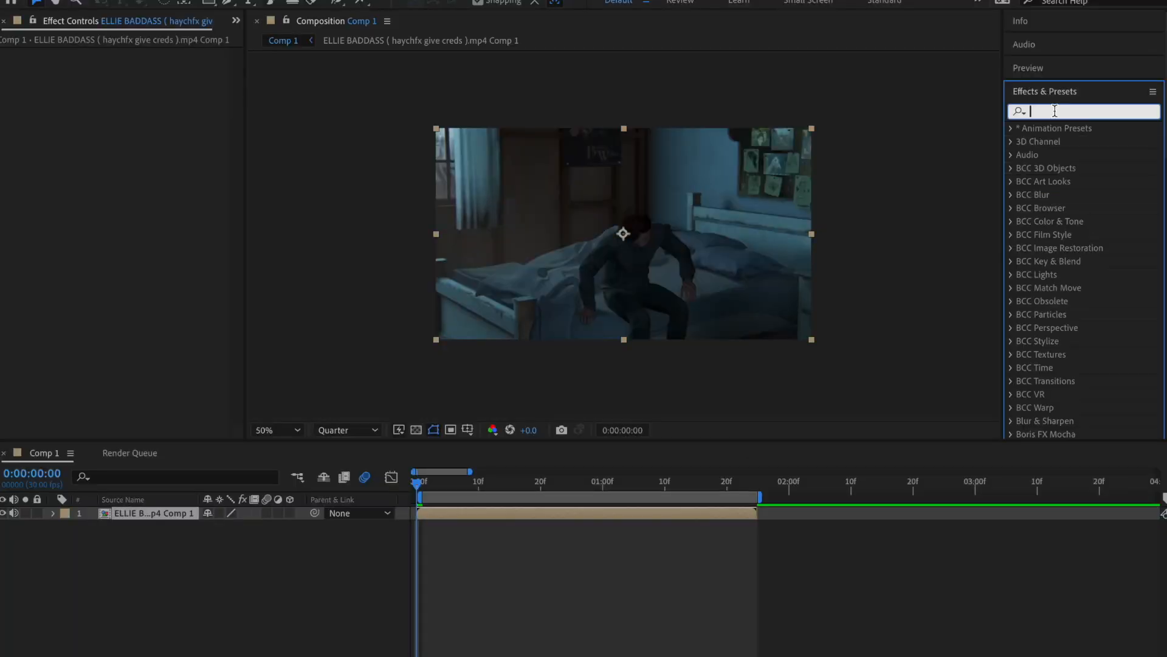
Step: Apply the 3D Camera Tracker effect to the pre-composed ELLIE BADDASS clip and set its Track Point Size to 259%
{"action": "type", "text": "camera"}
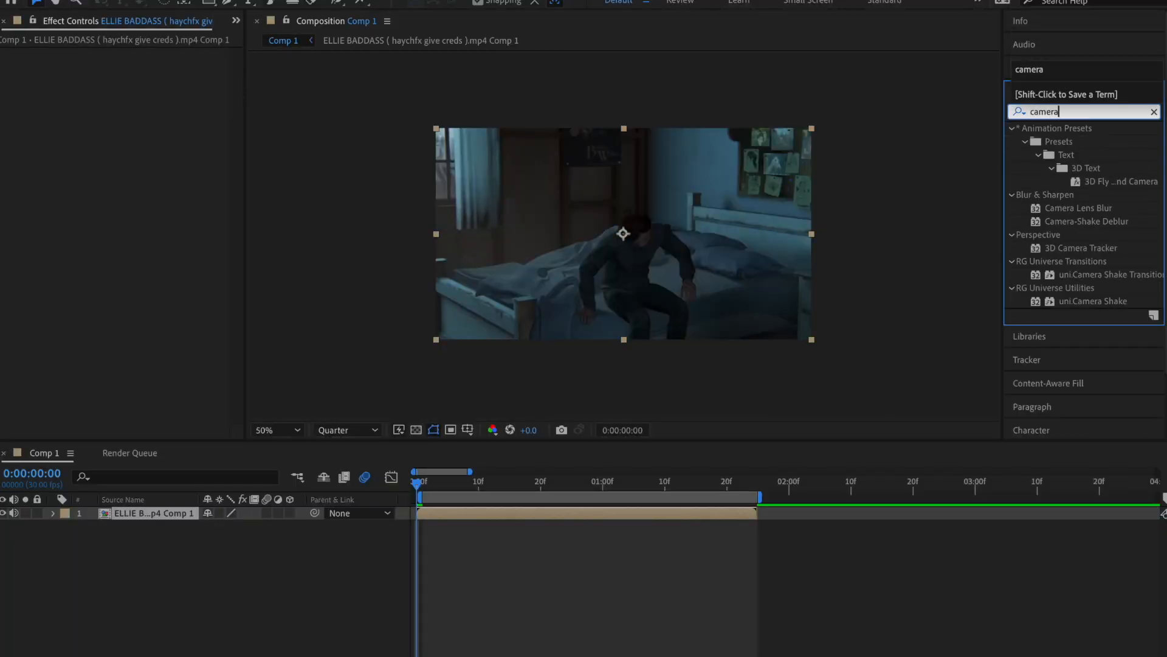
{"action": "left_click_drag", "start_coordinate": [1080, 247], "coordinate": [650, 514]}
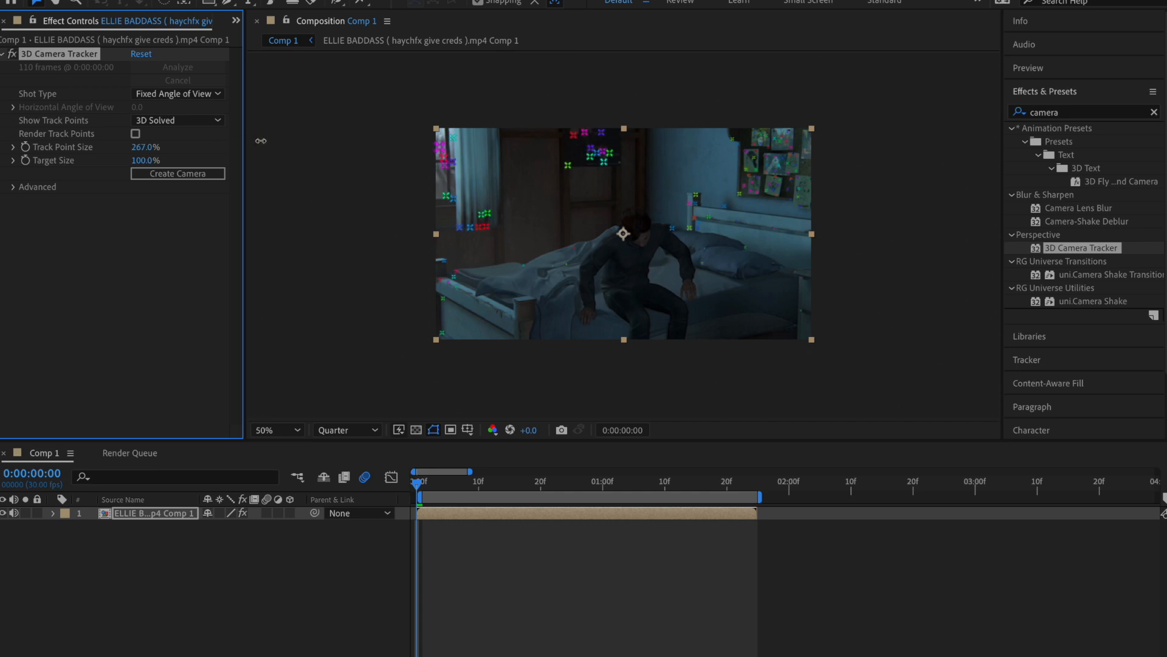
{"action": "left_click_drag", "start_coordinate": [275, 143], "coordinate": [254, 141]}
{"action": "mouse_move", "coordinate": [418, 482]}
{"action": "left_mouse_down"}
{"action": "mouse_move", "coordinate": [727, 488]}
{"action": "mouse_move", "coordinate": [417, 483]}
{"action": "left_mouse_up"}
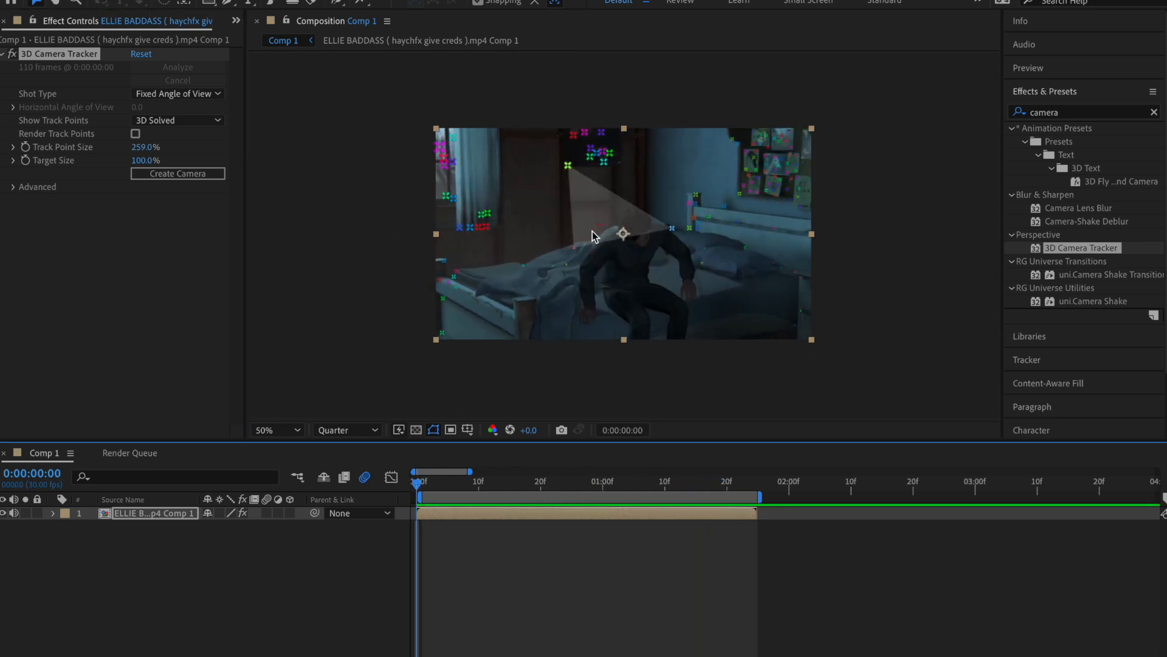
Step: Create text and a camera from the track point by the dark wall poster, and enter "filmsbytati is ur best friend" as the text
{"action": "right_click", "coordinate": [605, 169]}
{"action": "left_click", "coordinate": [644, 176]}
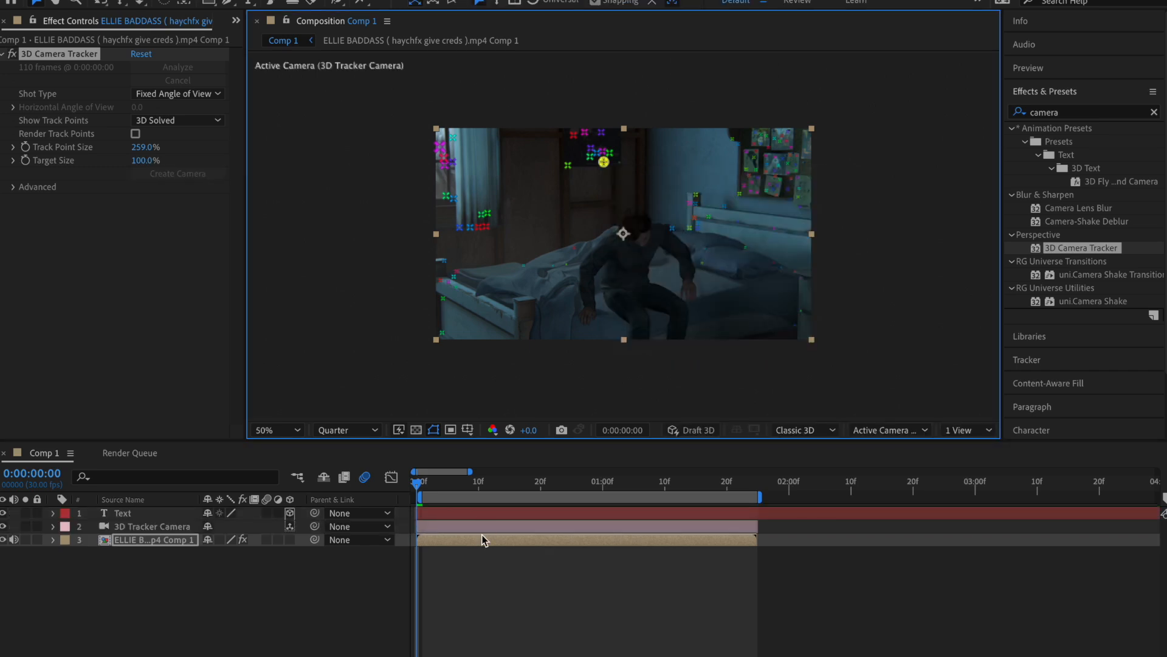
{"action": "left_click", "coordinate": [461, 515]}
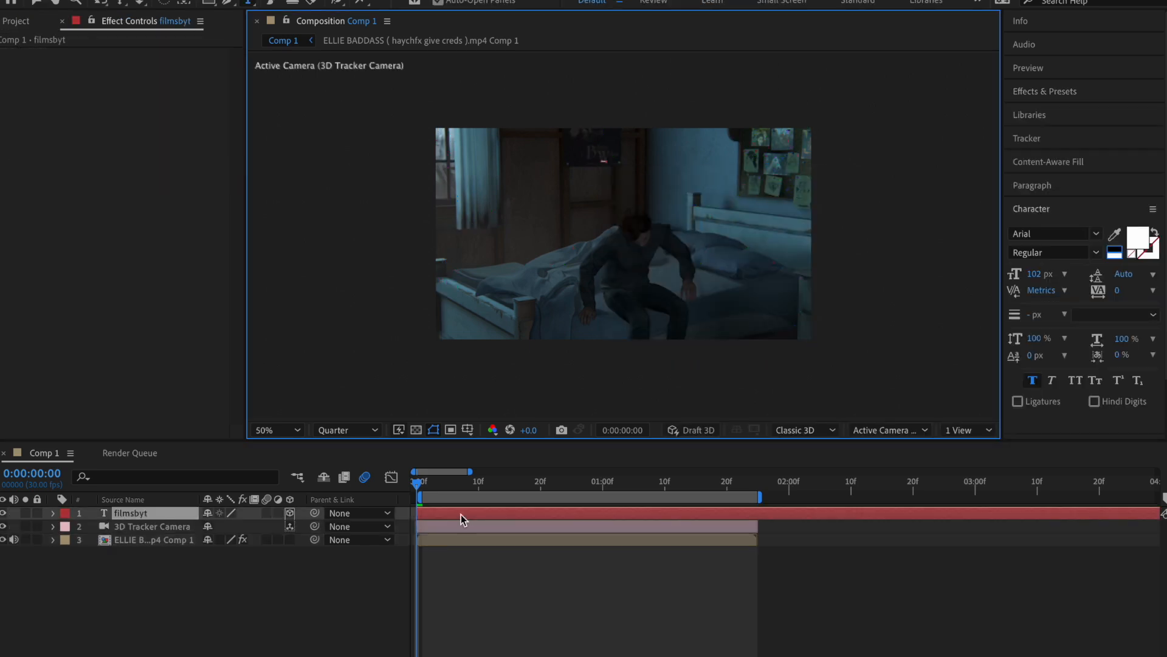
{"action": "type", "text": "ati is"}
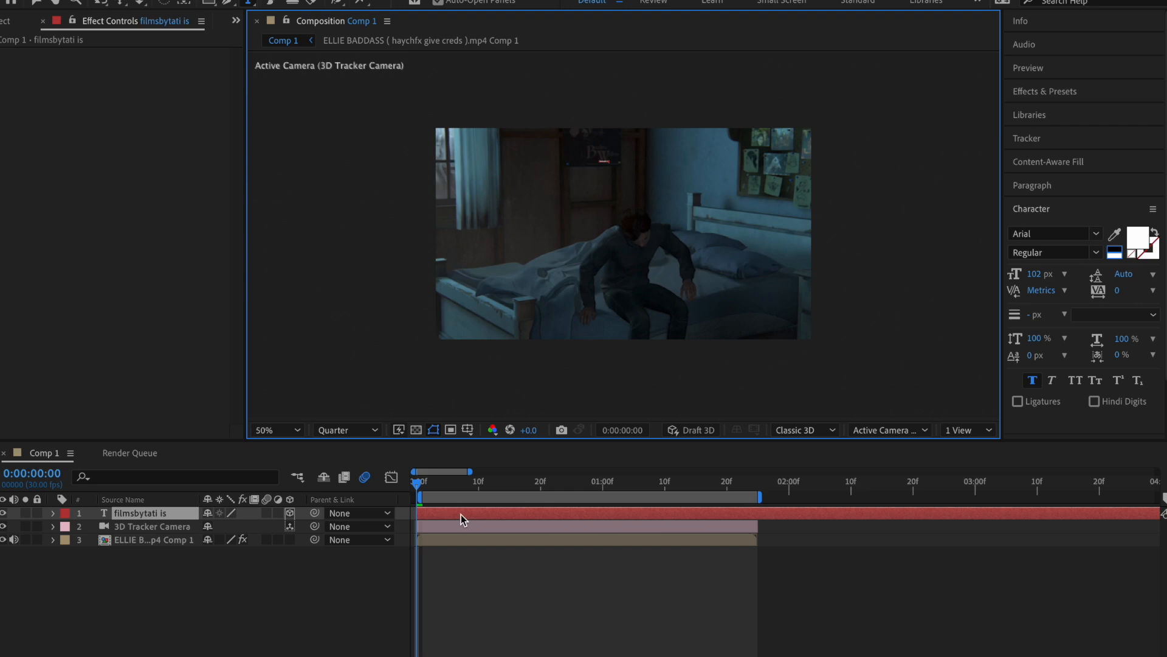
{"action": "type", "text": " ur best friend"}
{"action": "key", "text": "KP_Enter"}
Step: Scale the tracked text layer to 703% and preview how it follows the shot
{"action": "key", "text": "s"}
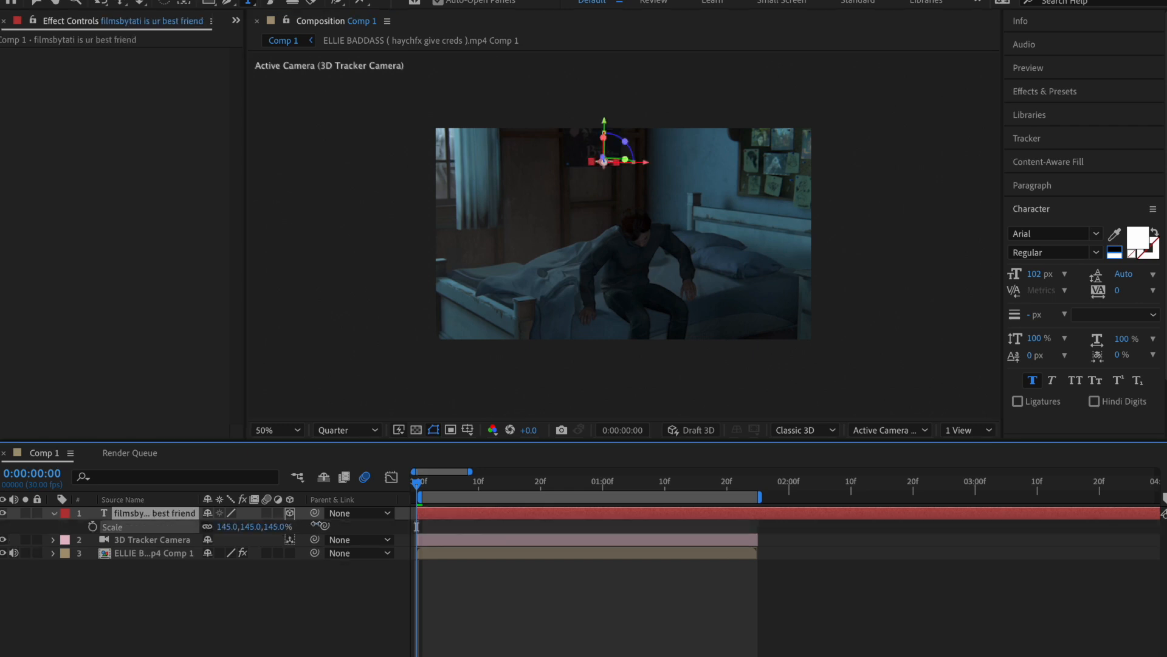
{"action": "left_click_drag", "start_coordinate": [478, 523], "coordinate": [730, 505]}
{"action": "left_click", "coordinate": [513, 587]}
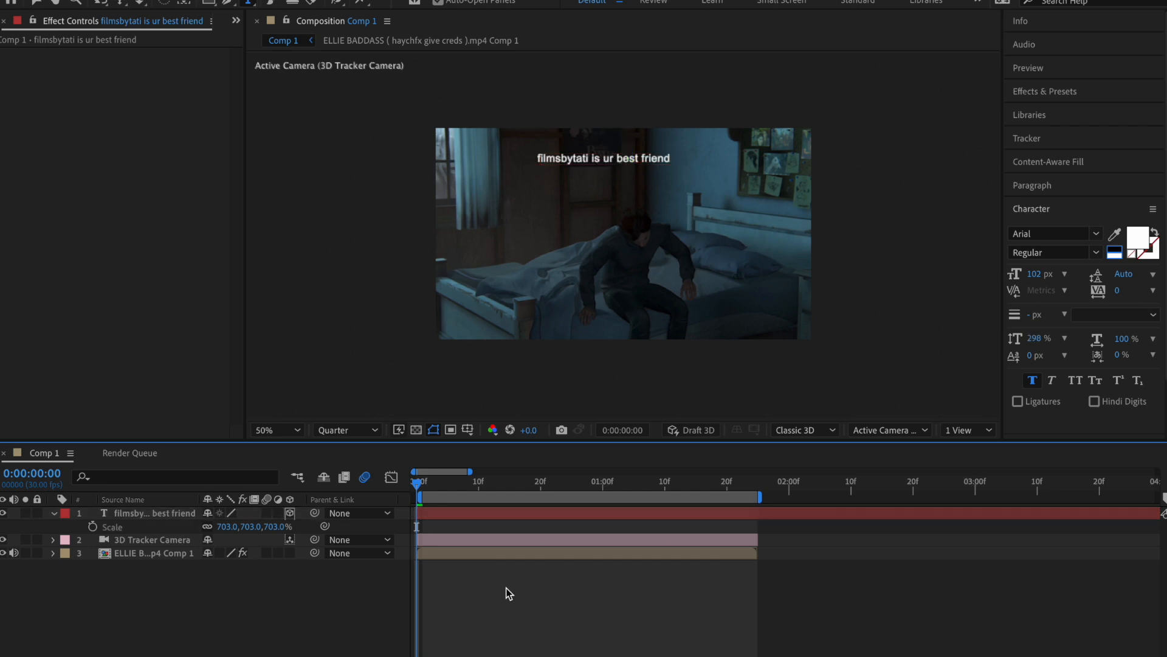
{"action": "key", "text": "space"}
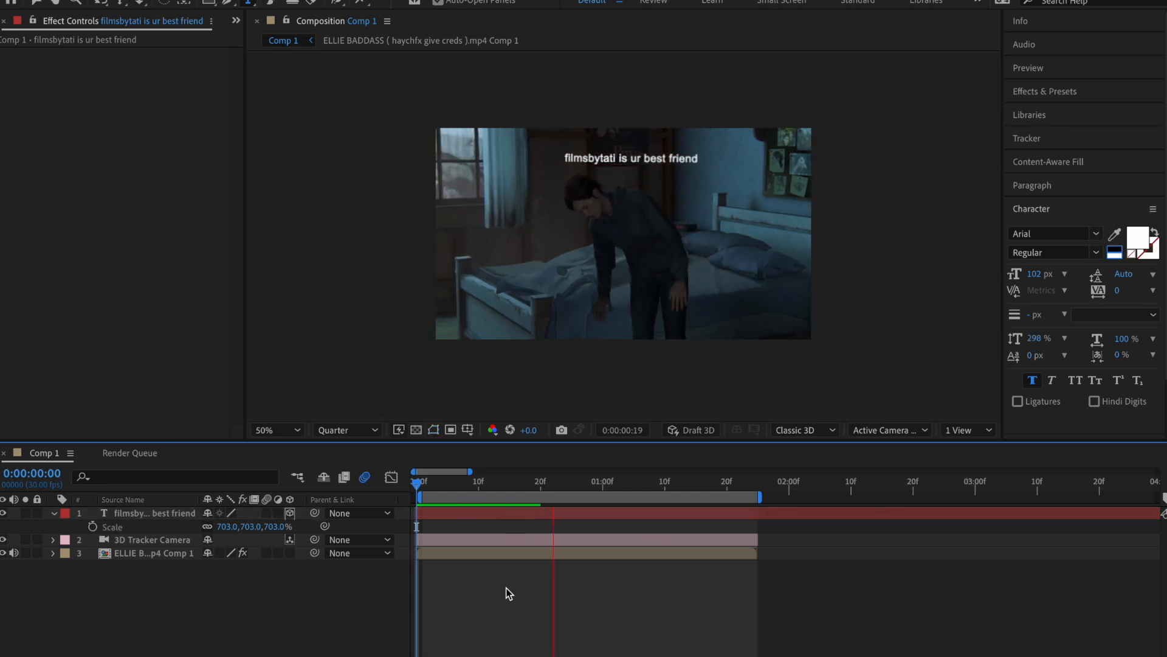